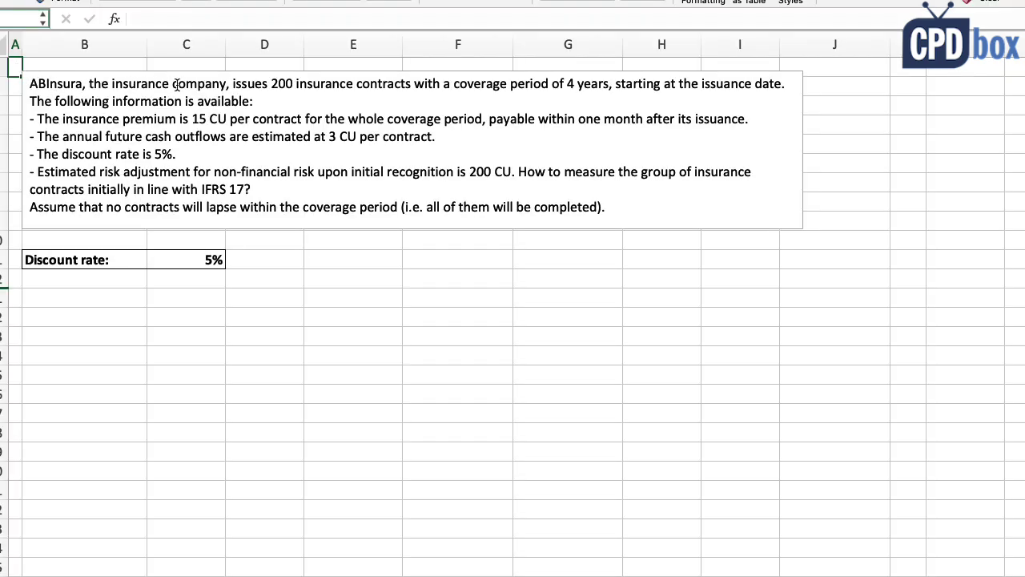
Read the insurance contract assignment, including coverage period, premium, annual outflows, discount rate, risk adjustment and lapse assumption
drag(235, 83, 354, 86)
drag(443, 83, 594, 83)
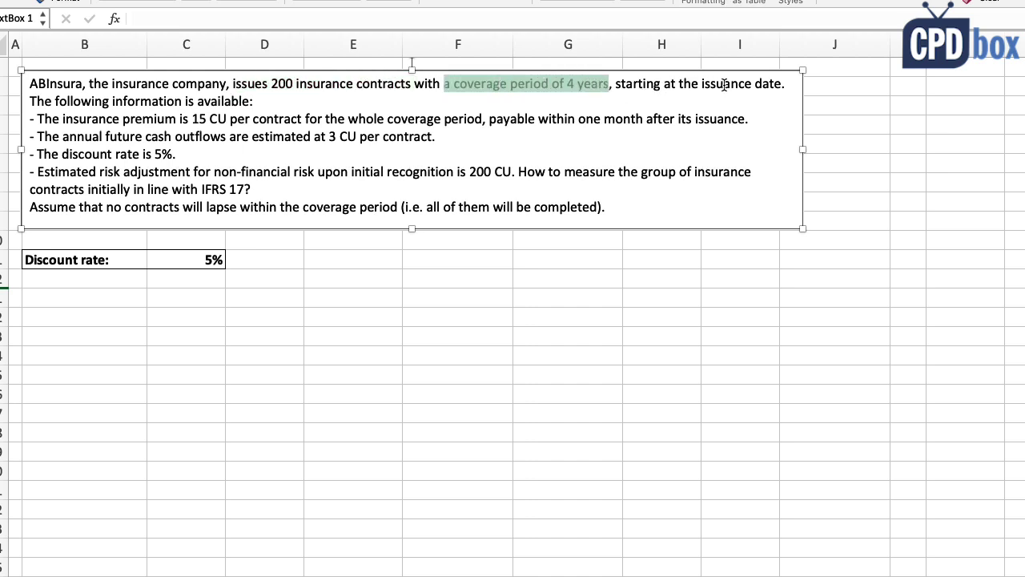
drag(33, 101, 250, 102)
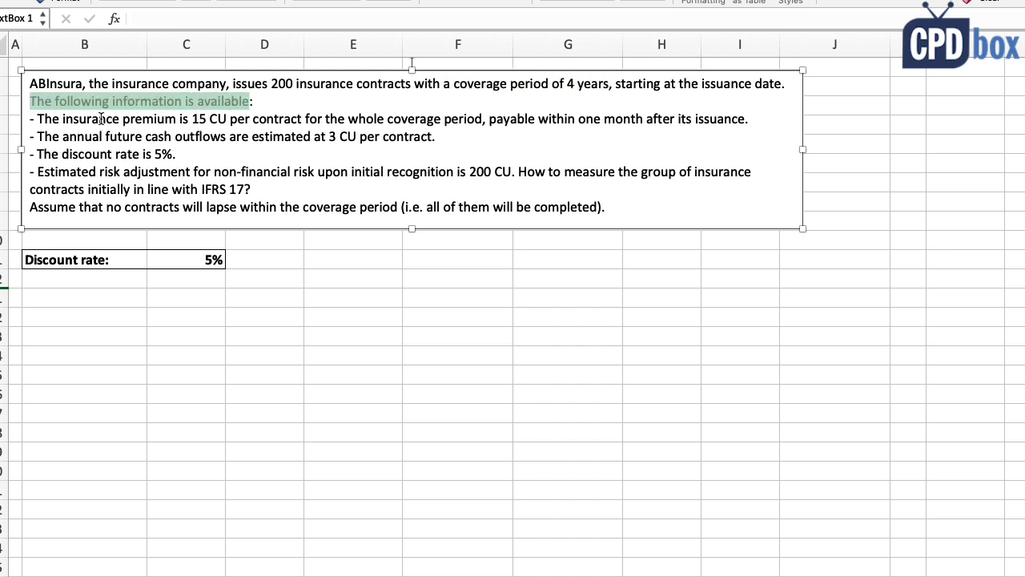
drag(63, 120, 230, 120)
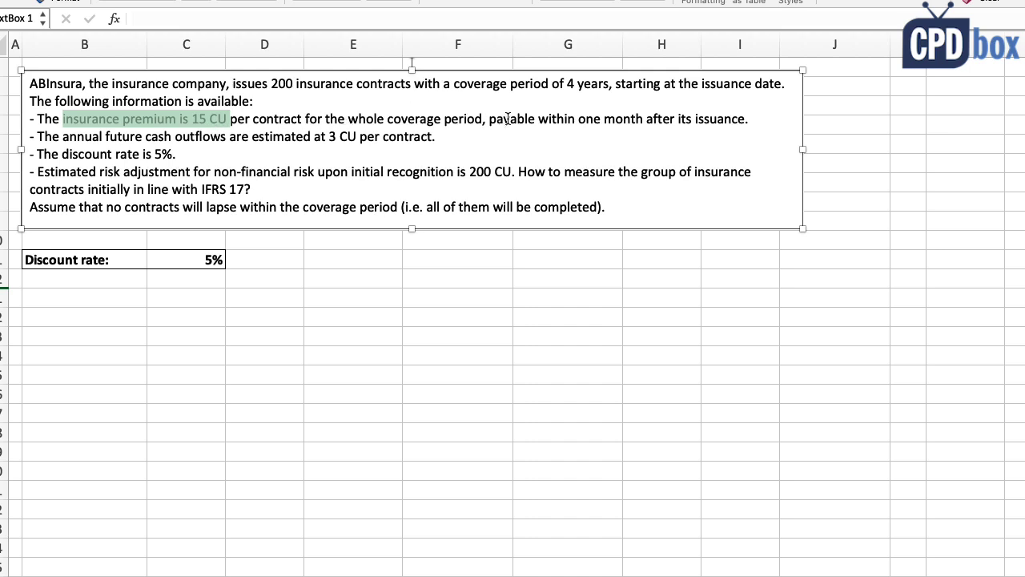
drag(539, 119, 645, 120)
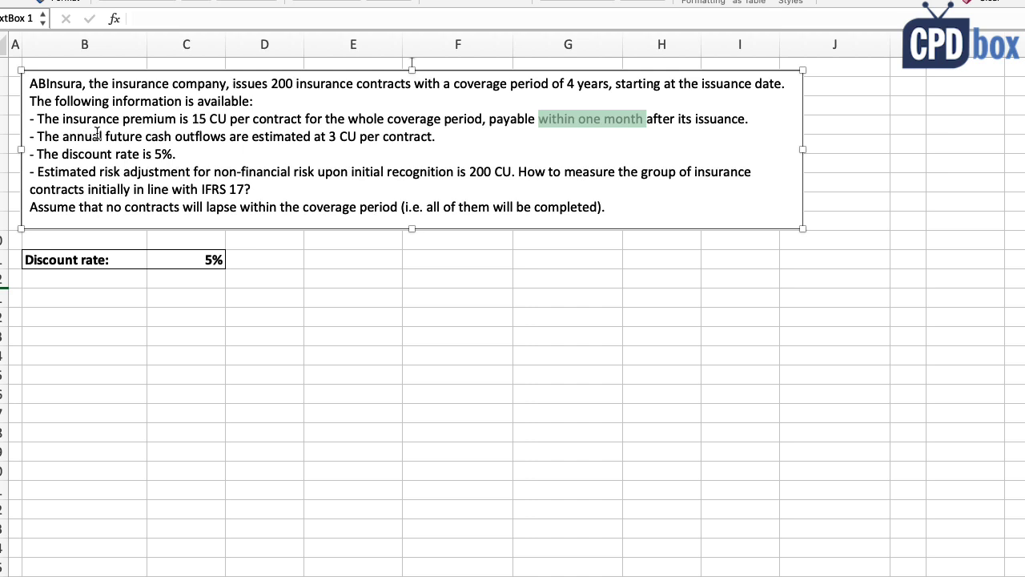
drag(229, 136, 350, 136)
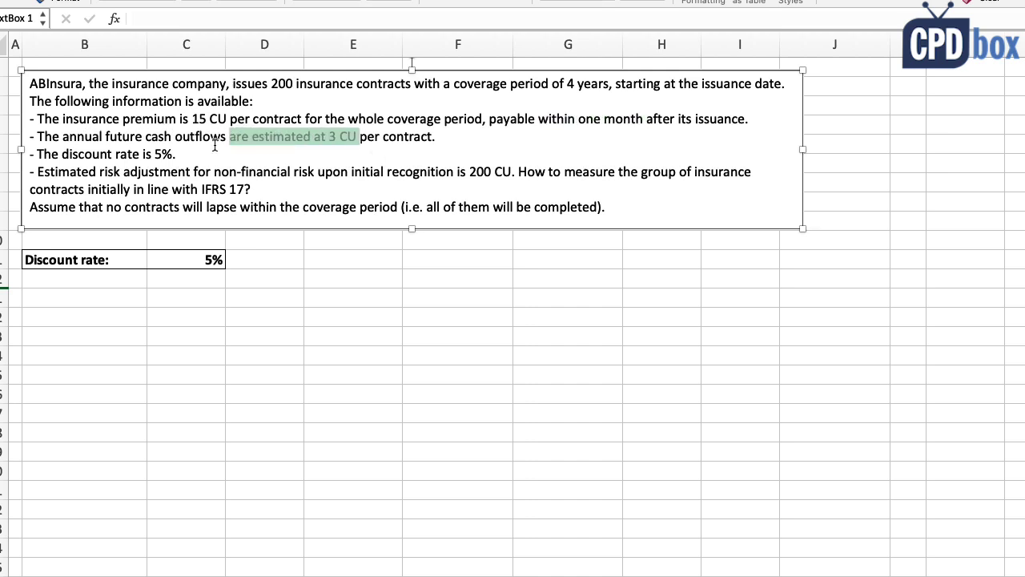
drag(97, 154, 176, 154)
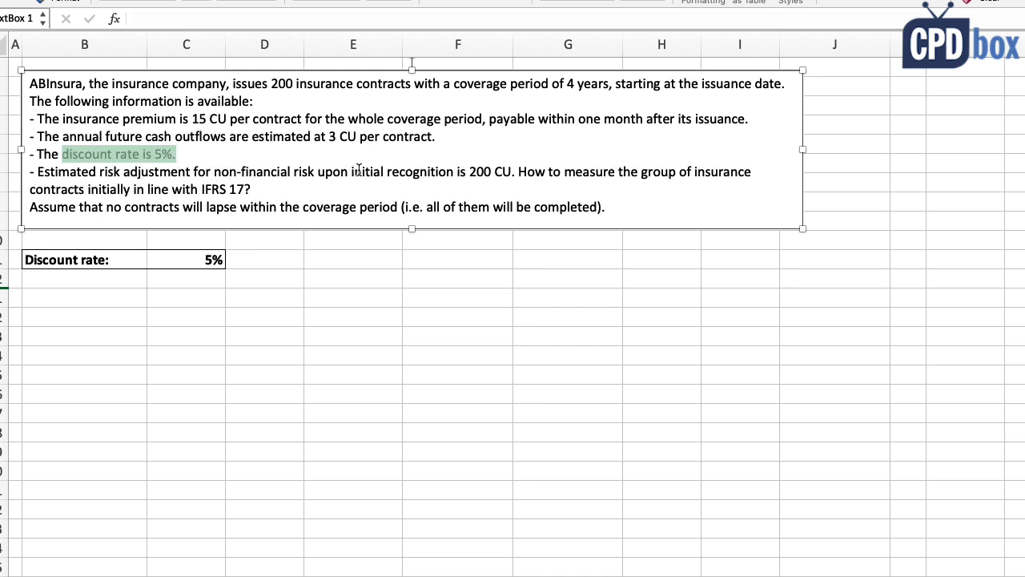
click(432, 171)
drag(386, 171, 510, 171)
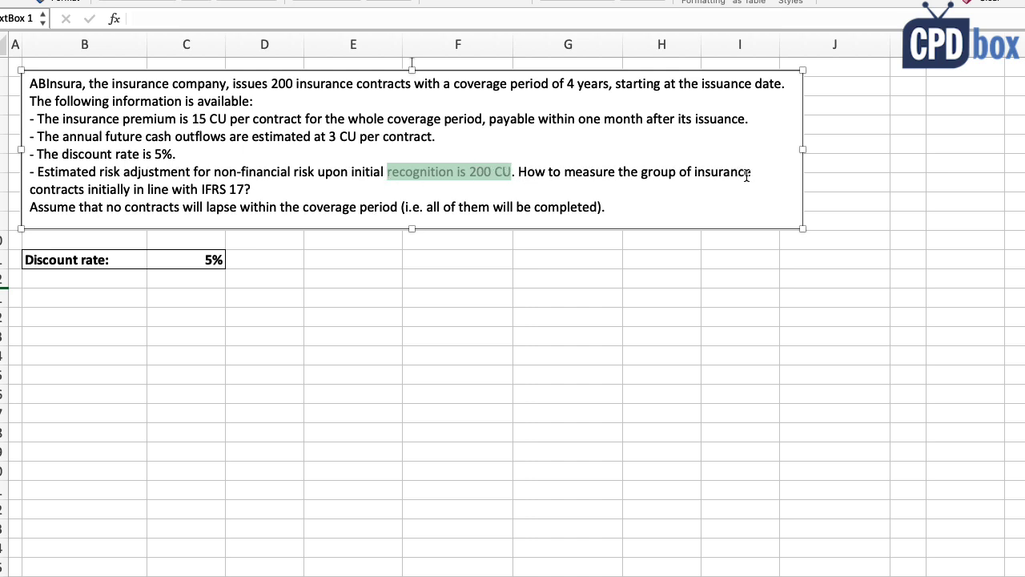
drag(30, 189, 140, 190)
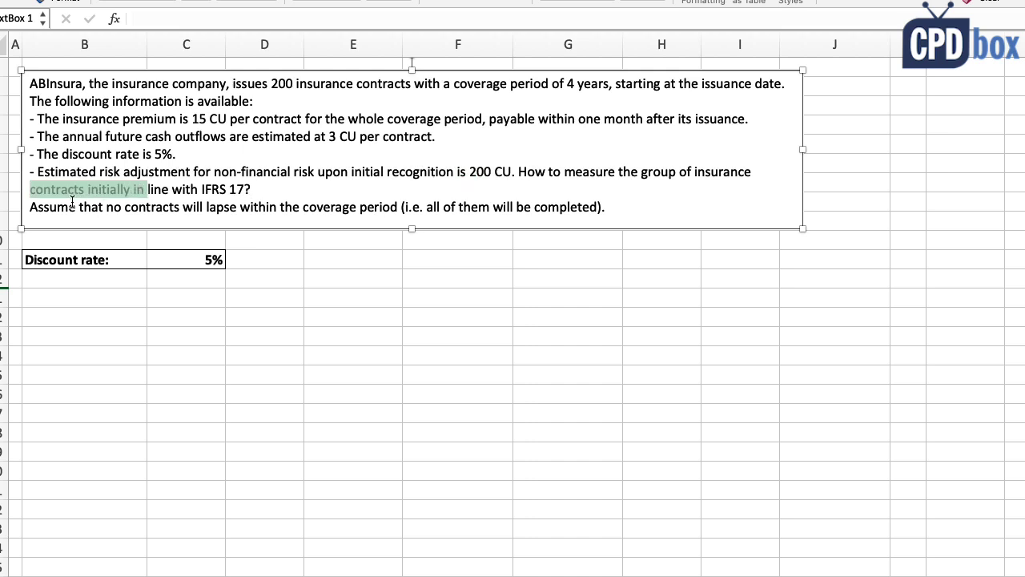
drag(33, 206, 393, 207)
click(624, 210)
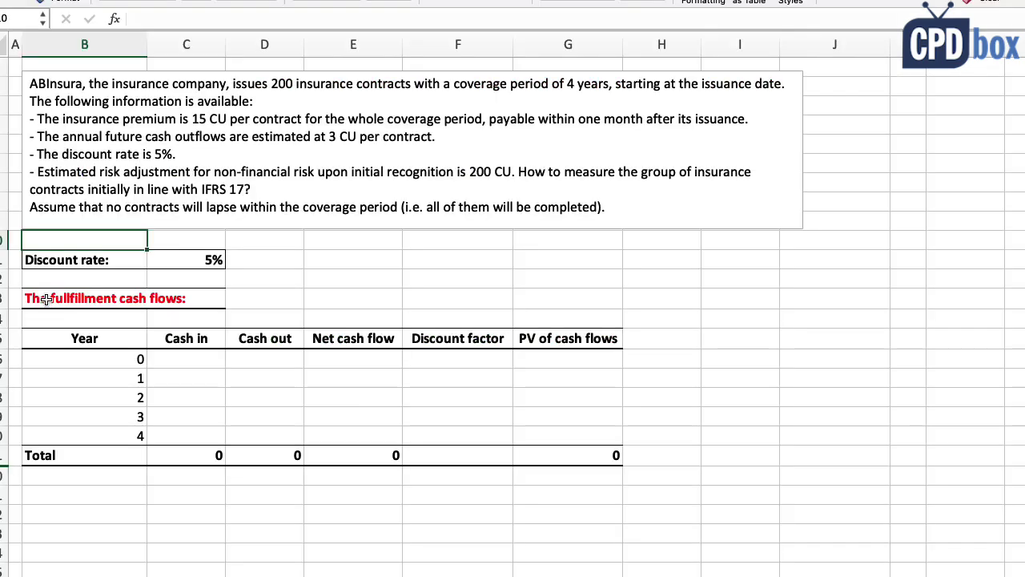
Examine the fulfilment cash flow table and compare its year rows with the coverage period in the assignment
drag(46, 335, 622, 461)
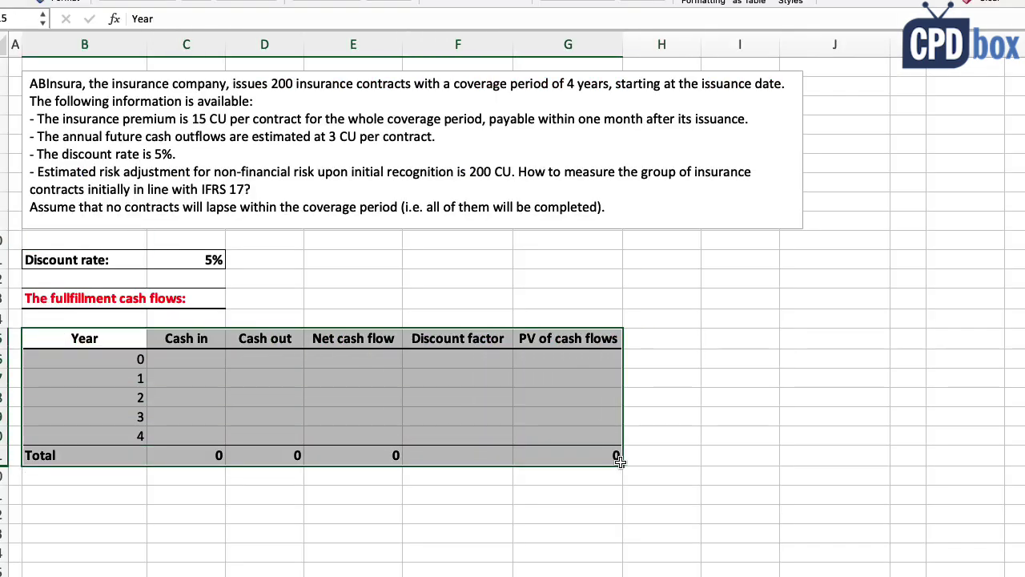
click(84, 338)
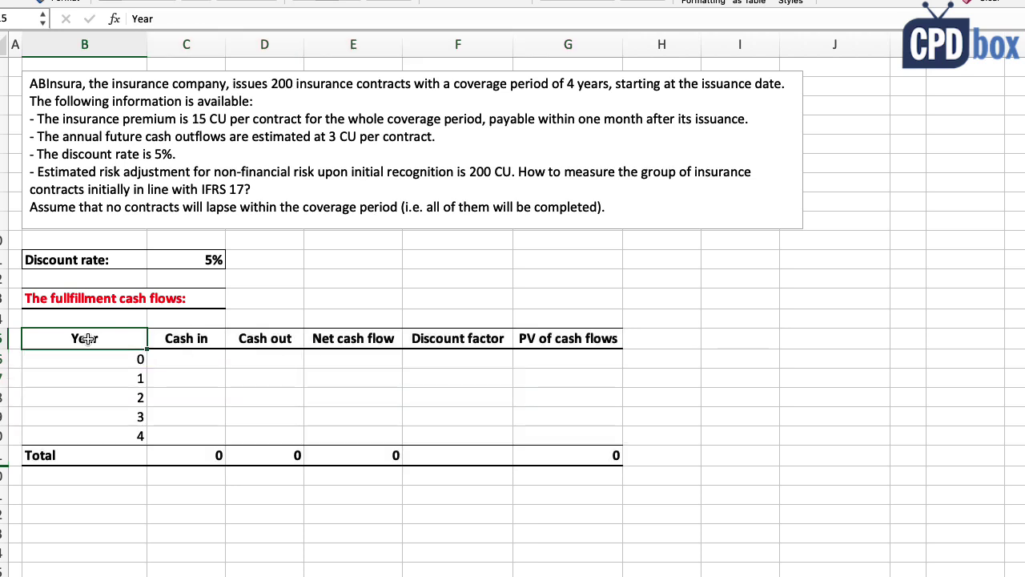
drag(471, 83, 602, 86)
click(101, 376)
click(100, 397)
click(98, 416)
click(96, 434)
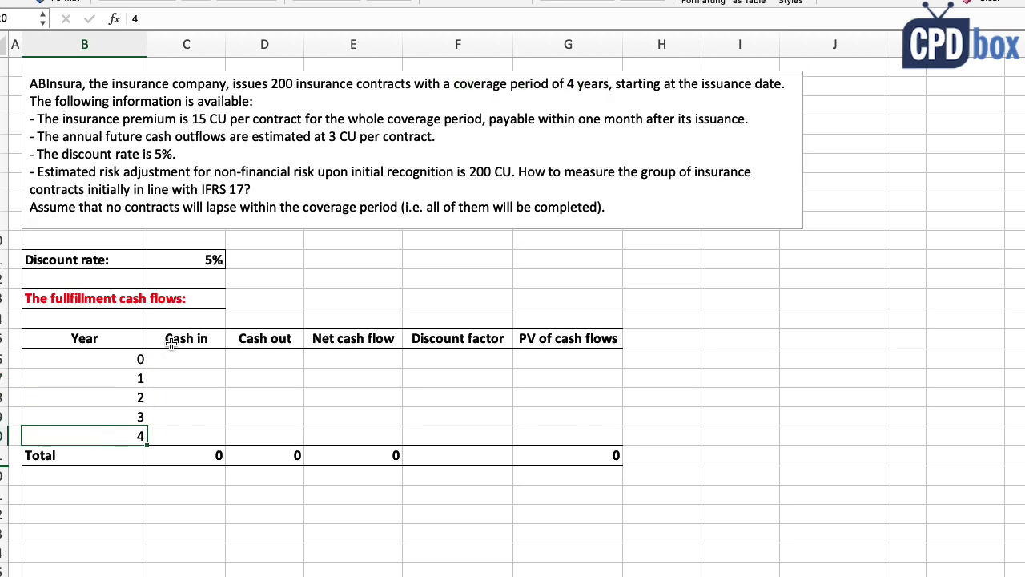
click(91, 361)
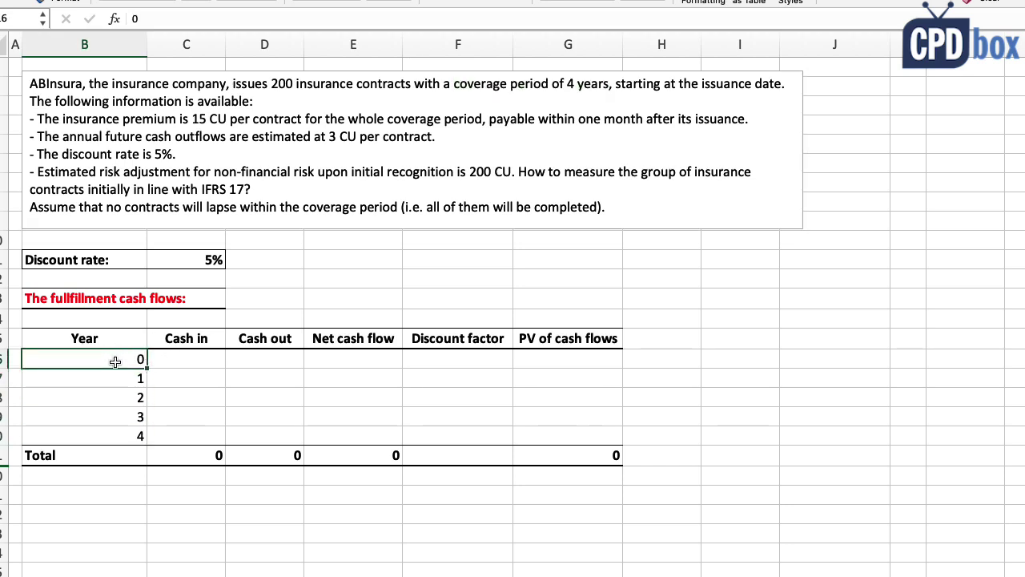
Enter the year 0 cash inflow as =200*15, the number of contracts times the premium per contract
click(165, 359)
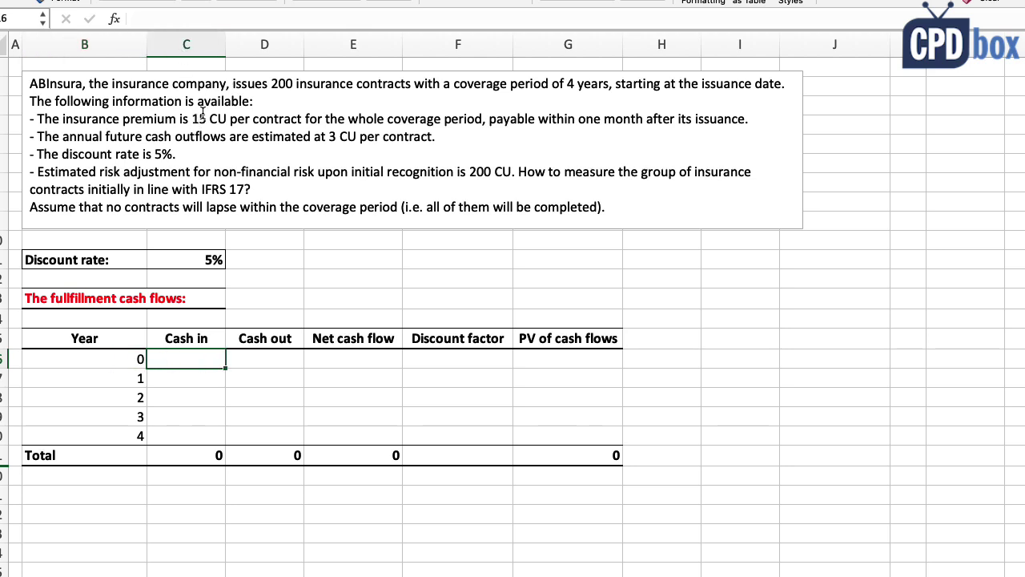
drag(193, 120, 230, 119)
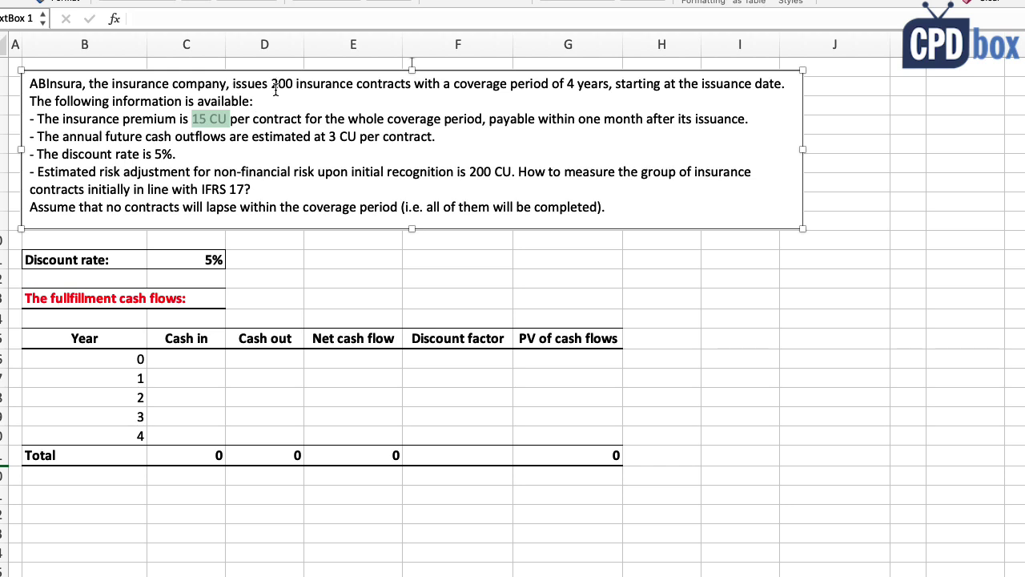
drag(268, 83, 308, 86)
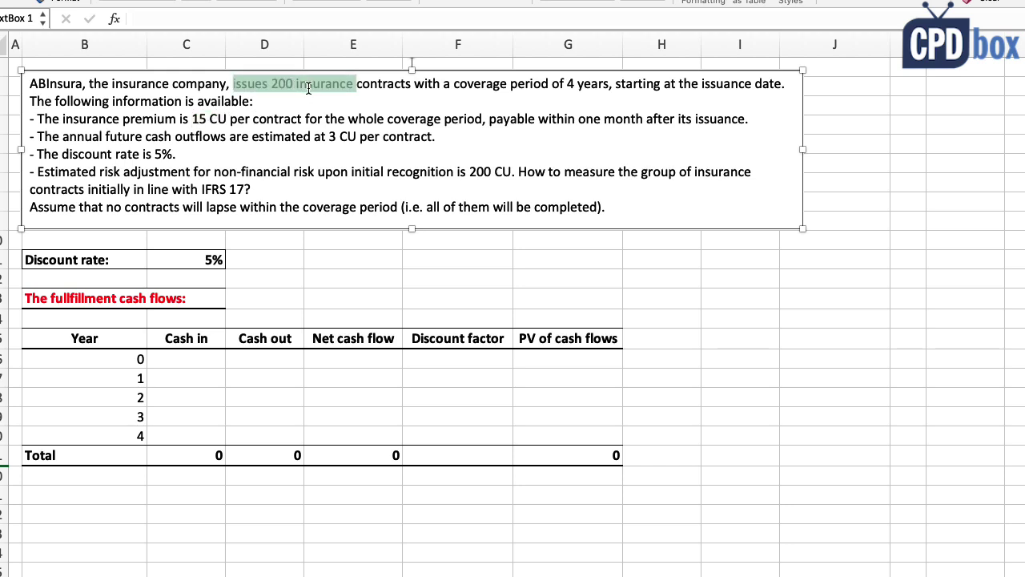
click(164, 360)
text(=200*15)
key(Return)
click(184, 361)
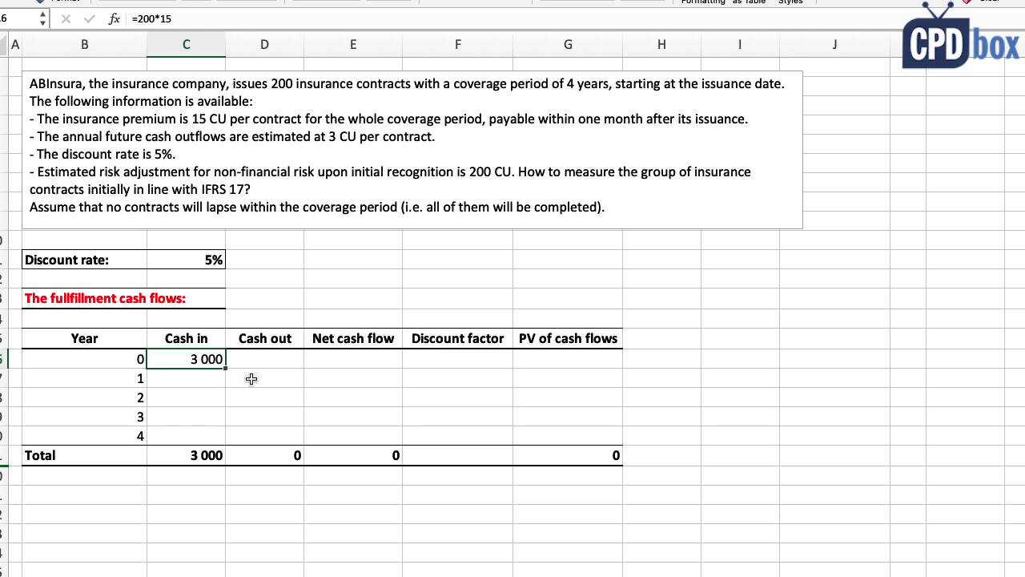
Enter the year 1 cash outflow as =-3*200, based on the annual outflow per contract in the assignment
click(250, 340)
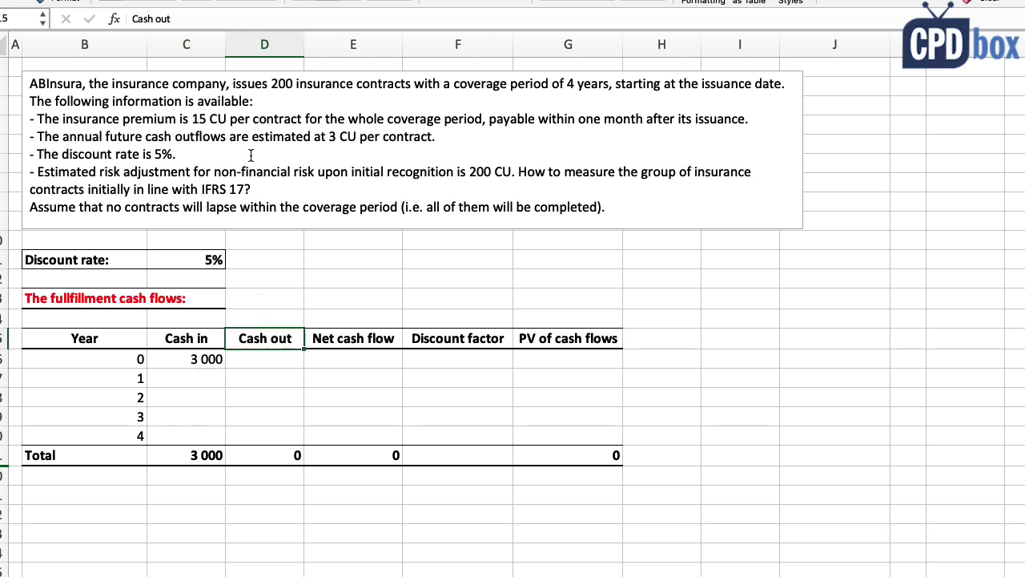
drag(313, 137, 356, 136)
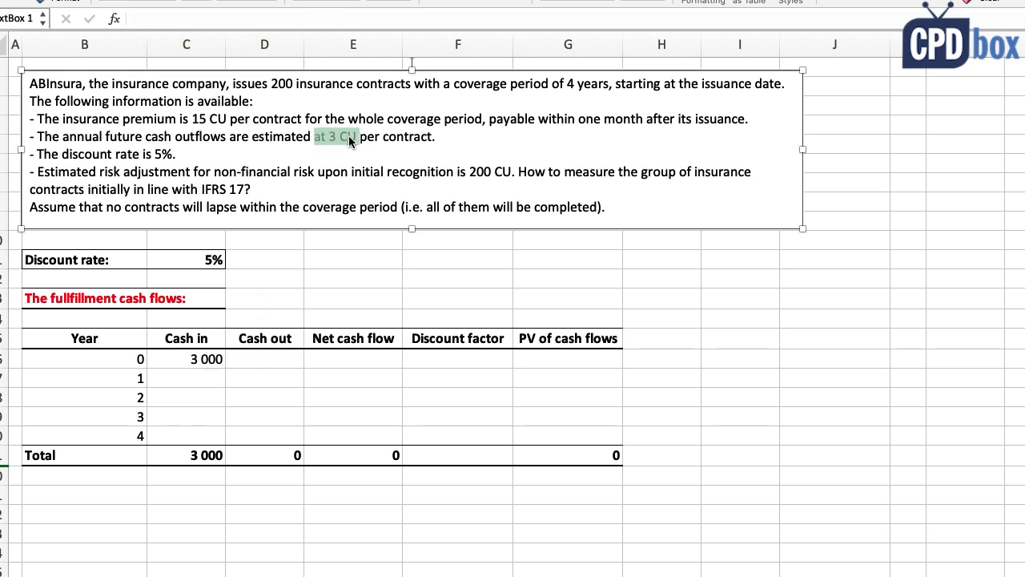
double_click(77, 137)
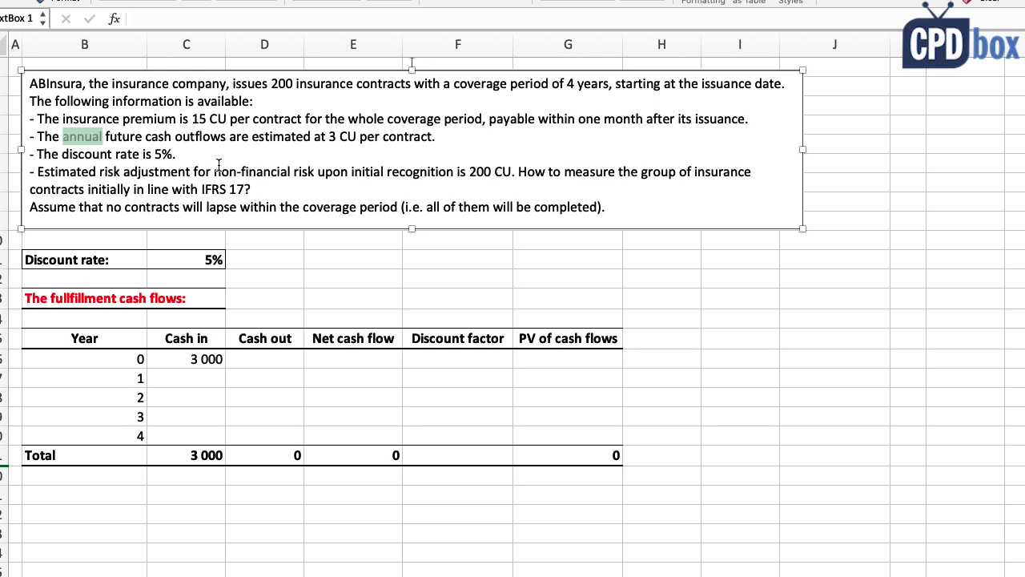
click(130, 157)
click(270, 381)
text(=-3*200)
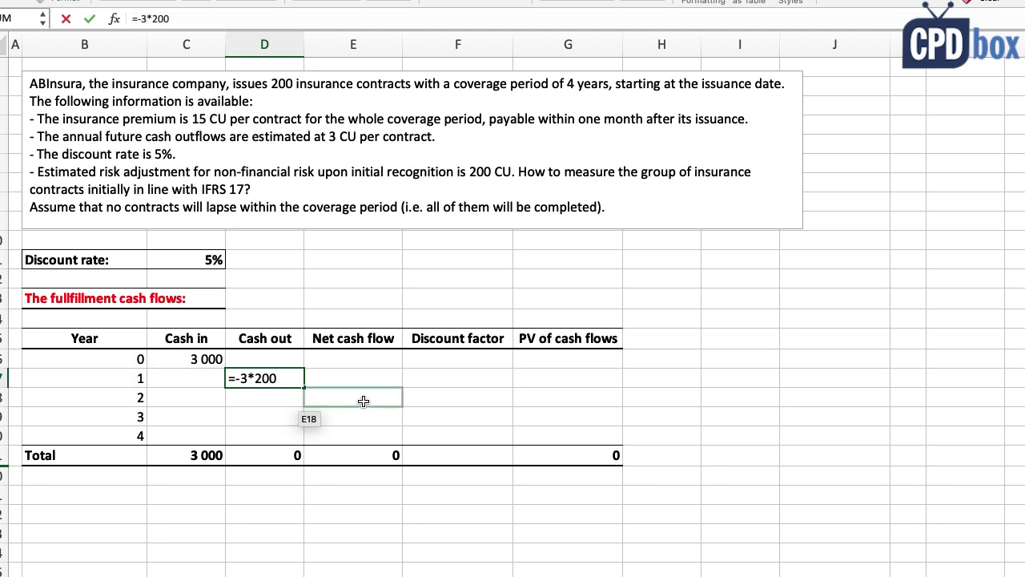
key(Return)
Link the year 2 cash outflow to the year 1 amount with =D17 and fill the formula through year 4
text(=)
key(Up)
key(Return)
click(284, 398)
drag(304, 407, 276, 437)
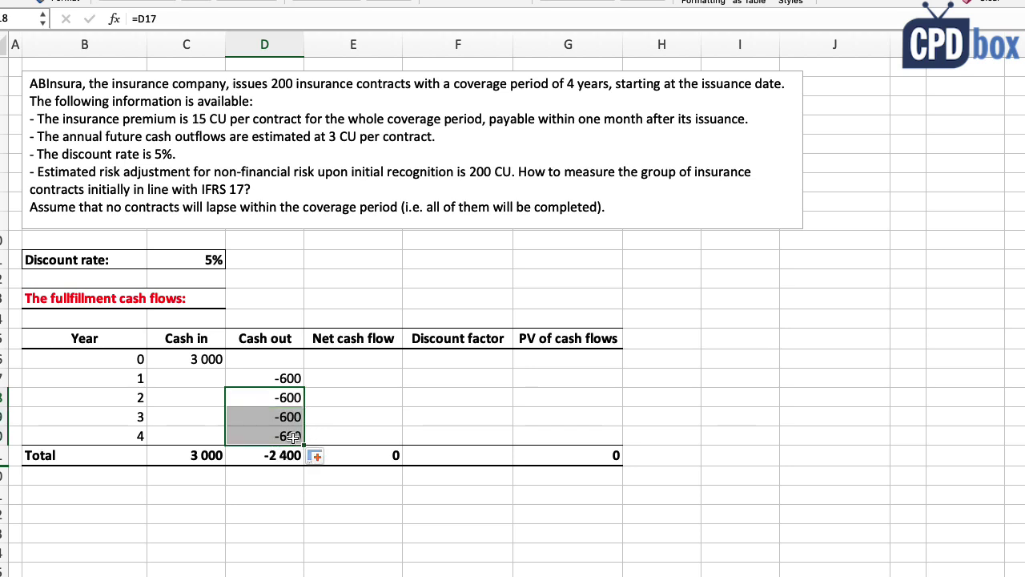
click(266, 437)
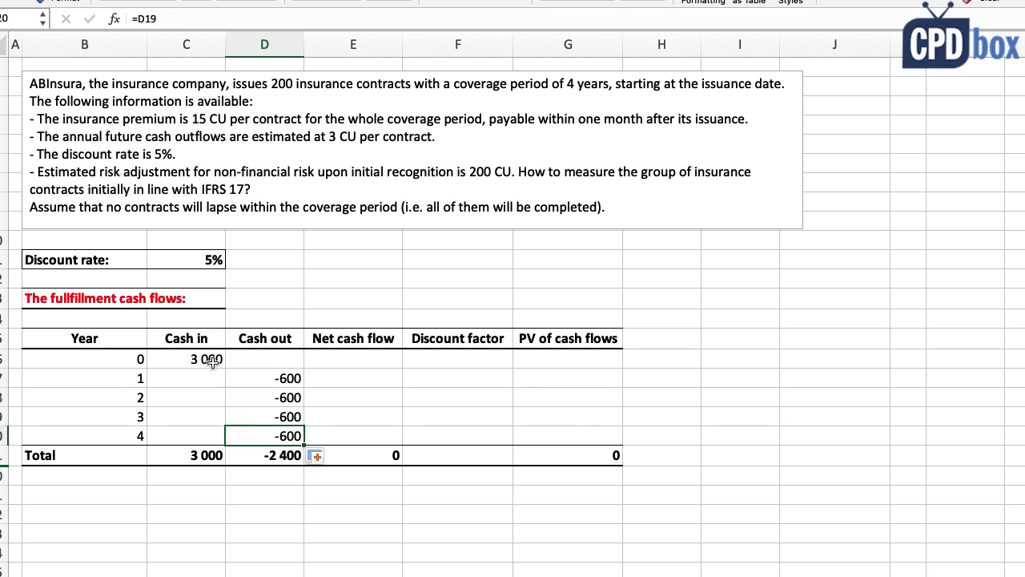
click(257, 378)
drag(264, 338, 262, 434)
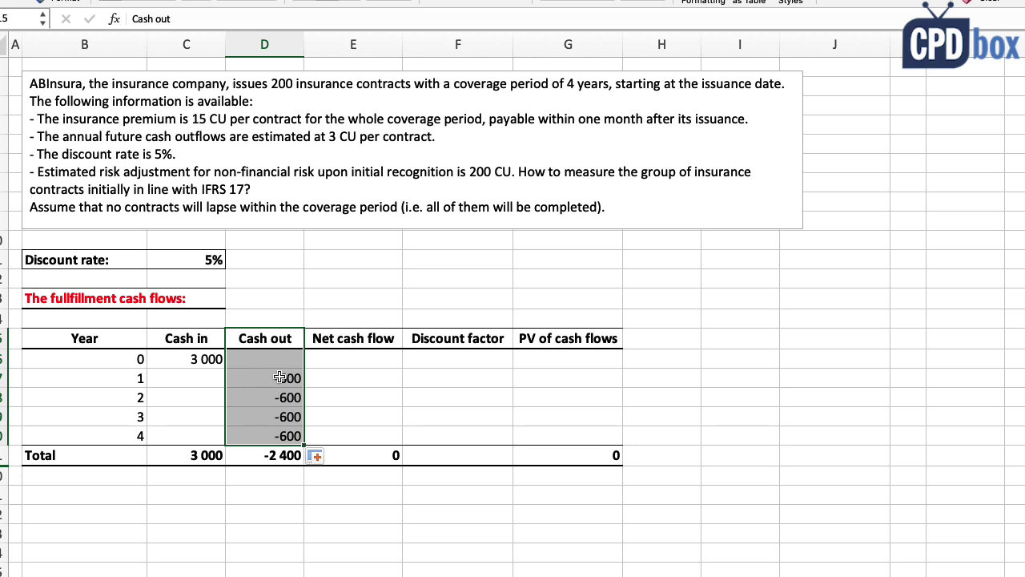
Calculate the year 0 net cash flow as cash in plus cash out and fill the formula through year 4
click(352, 340)
click(349, 358)
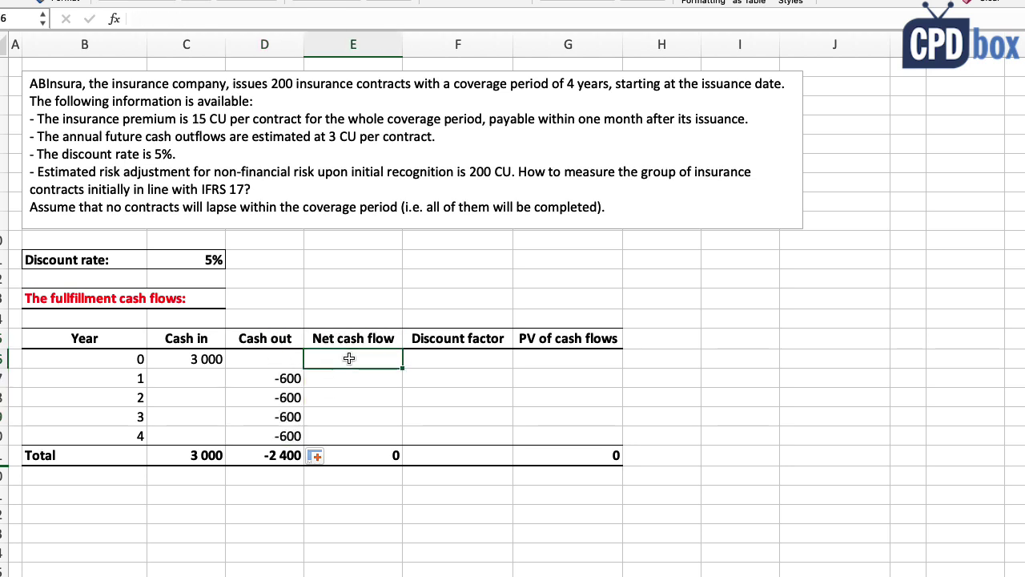
text(=)
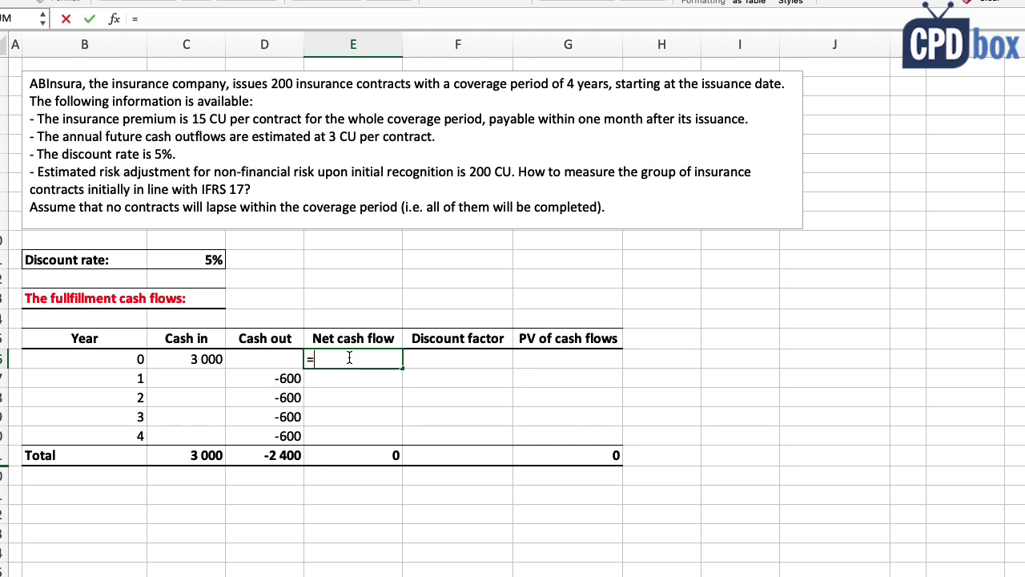
click(209, 361)
text(+)
click(261, 362)
key(Return)
click(328, 362)
drag(403, 373, 403, 436)
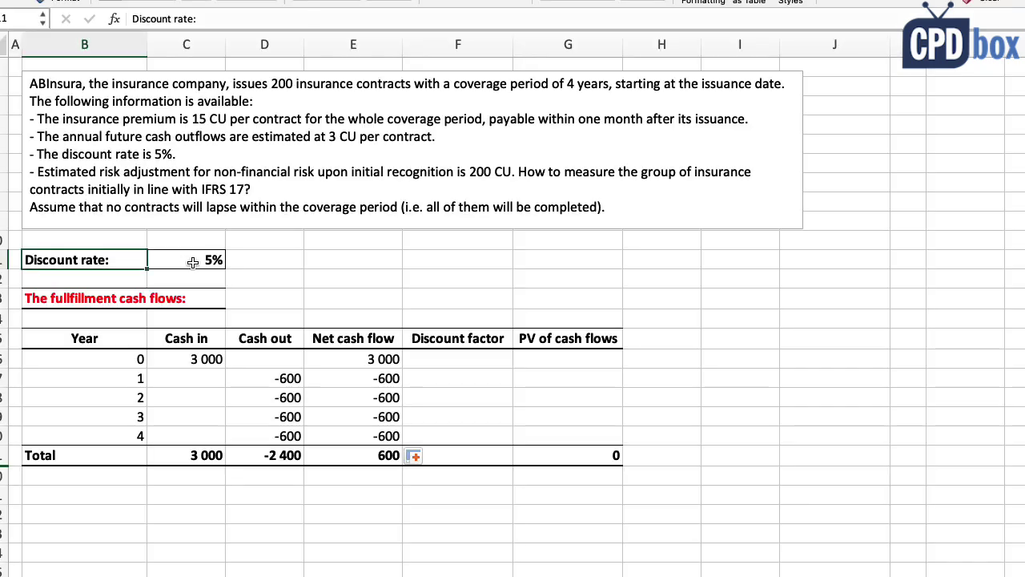
Calculate the year 0 discount factor with =1/((1+$C$11)^B16) and fill the formula through year 4
click(196, 259)
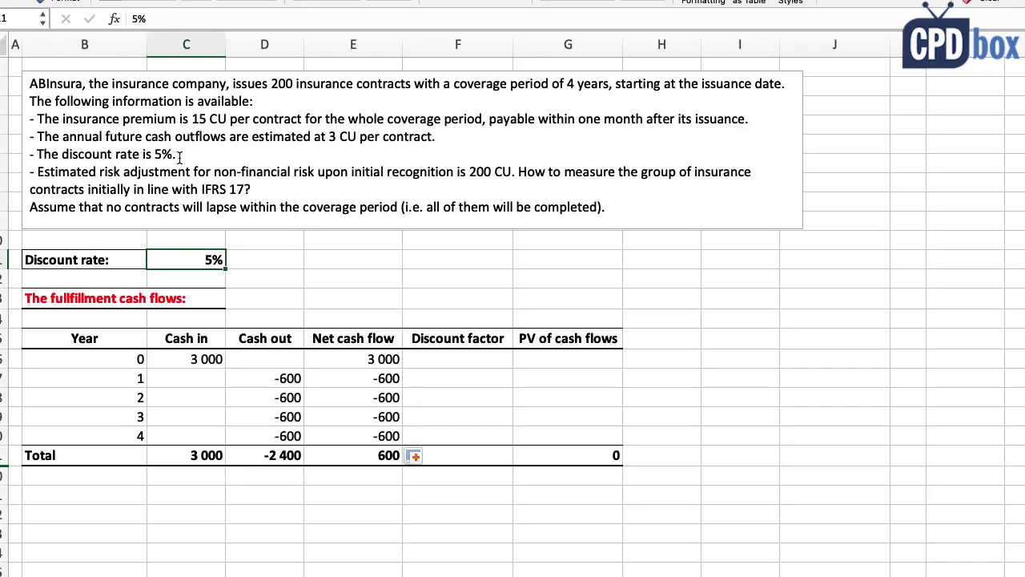
click(450, 338)
click(458, 358)
text(=)
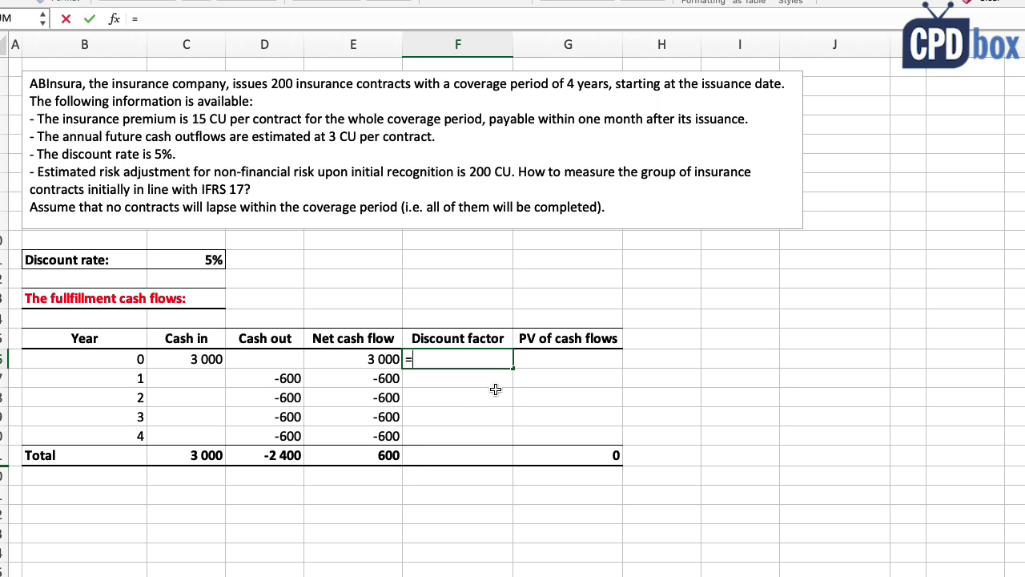
text(1/(1+)
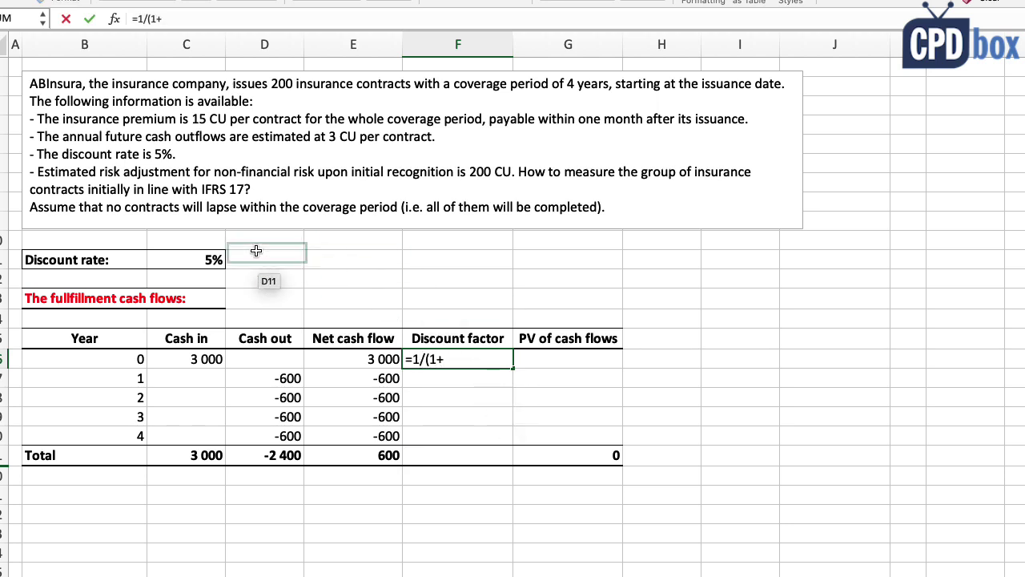
click(195, 261)
key(F4)
text()^B16))
key(Return)
key(Up)
drag(512, 367, 505, 437)
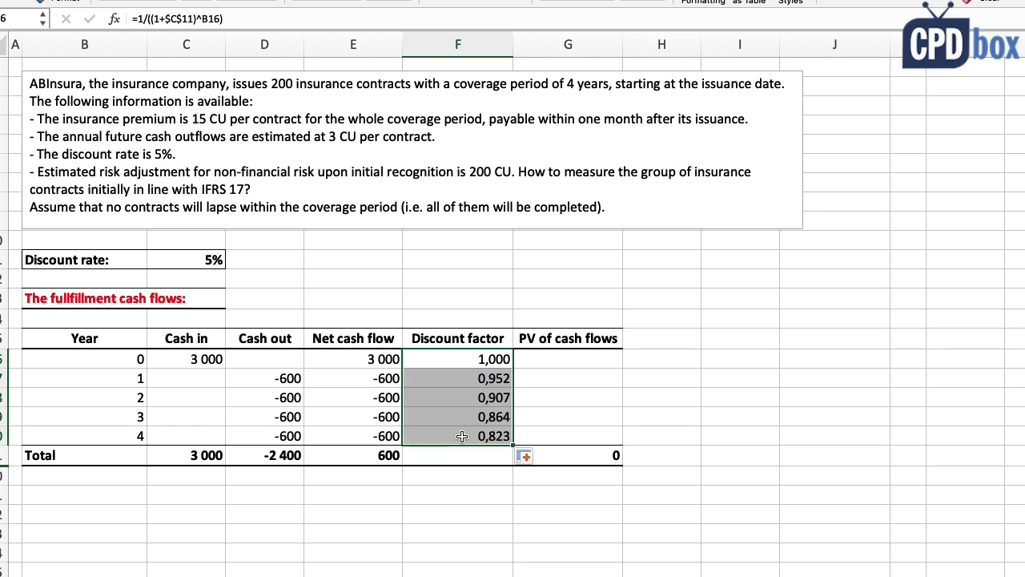
Calculate the PV of cash flows with =E16*F16 for year 0, fill it through year 4 and check the total's formula
click(553, 359)
text(=)
click(392, 361)
click(392, 361)
text(*)
click(450, 361)
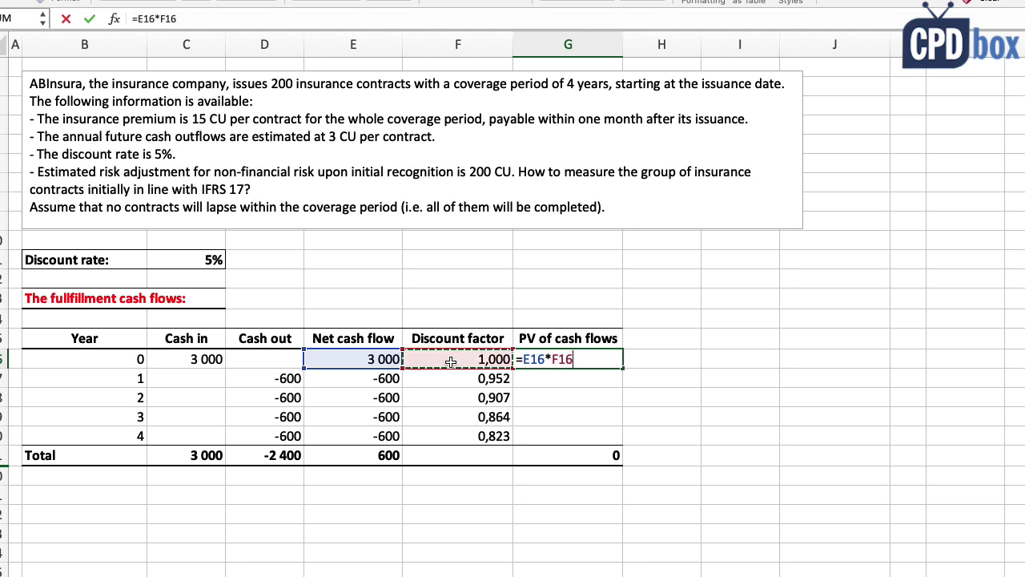
key(Return)
click(564, 355)
drag(623, 369, 622, 440)
click(590, 455)
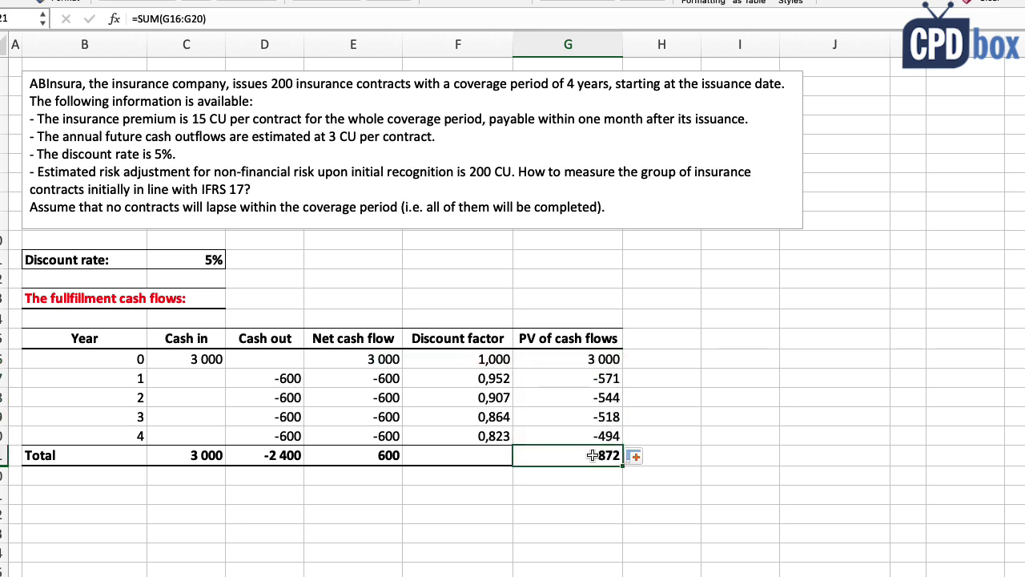
double_click(572, 455)
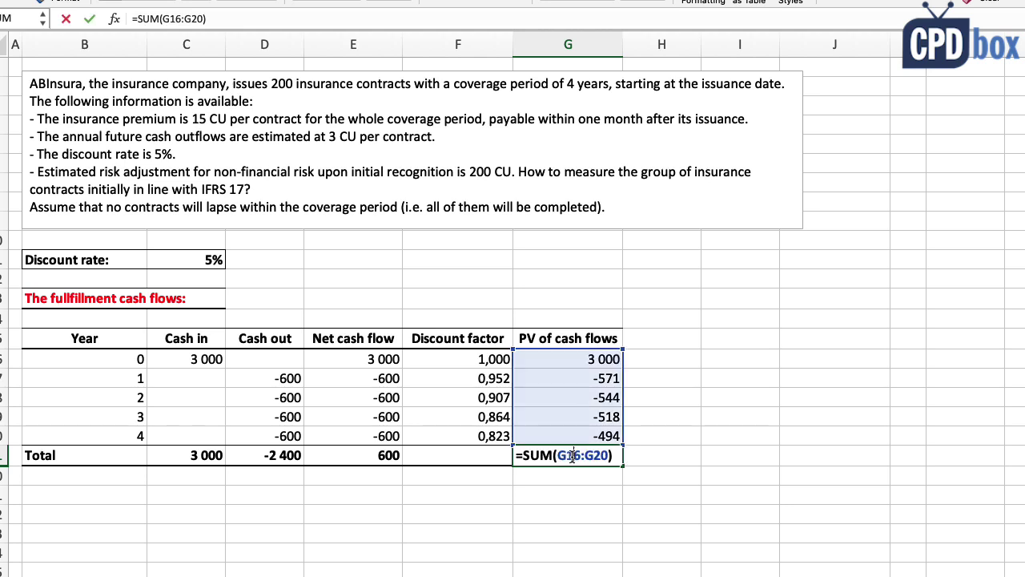
key(Escape)
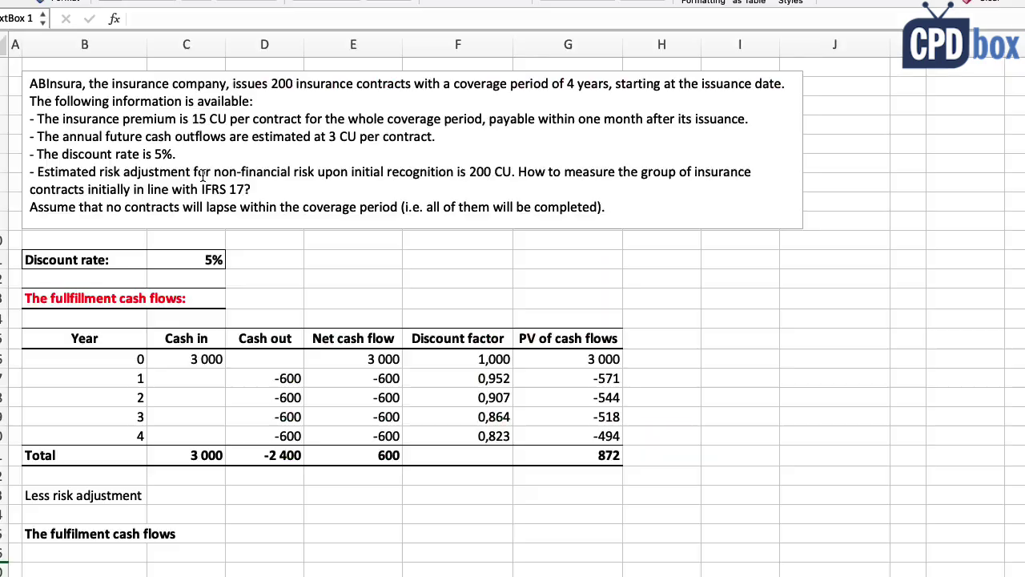
Enter the risk adjustment of -200 in the PV of cash flows column, as given in the assignment text
drag(194, 171, 498, 180)
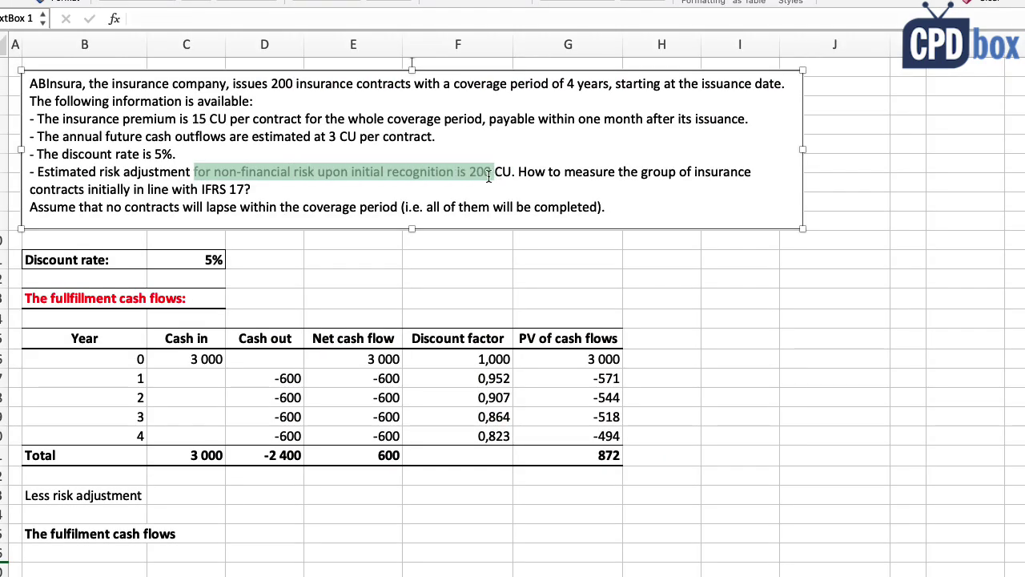
click(551, 498)
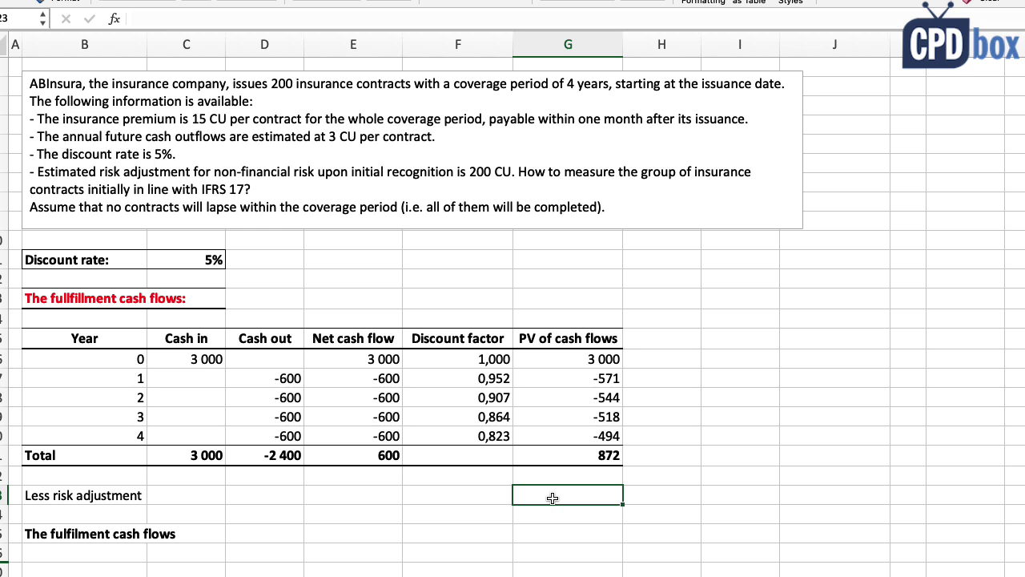
text(-200)
key(Return)
Calculate the fulfilment cash flows as the PV total plus the risk adjustment with =G21+G23
key(Return)
text(=)
click(552, 457)
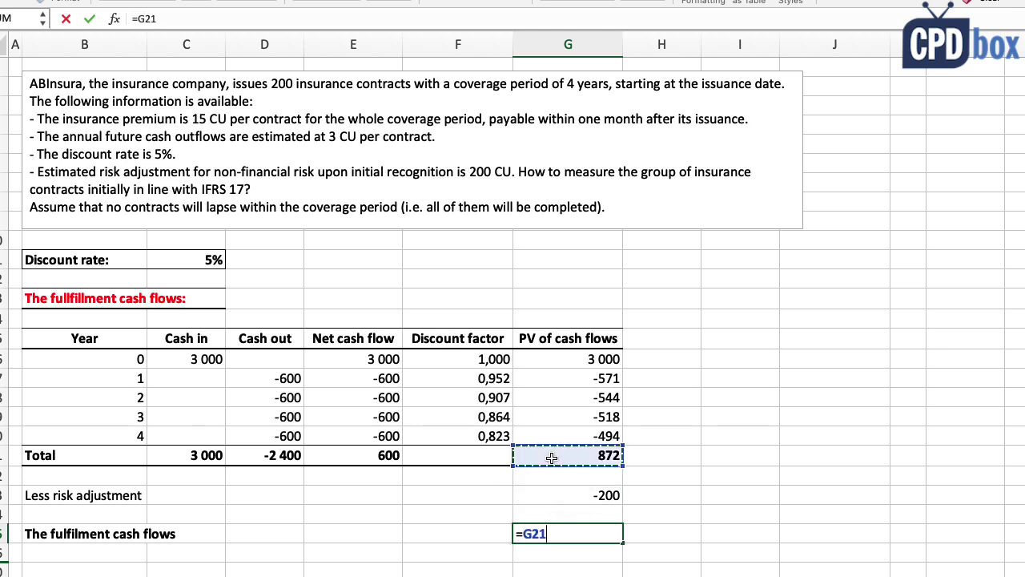
text(+)
click(553, 496)
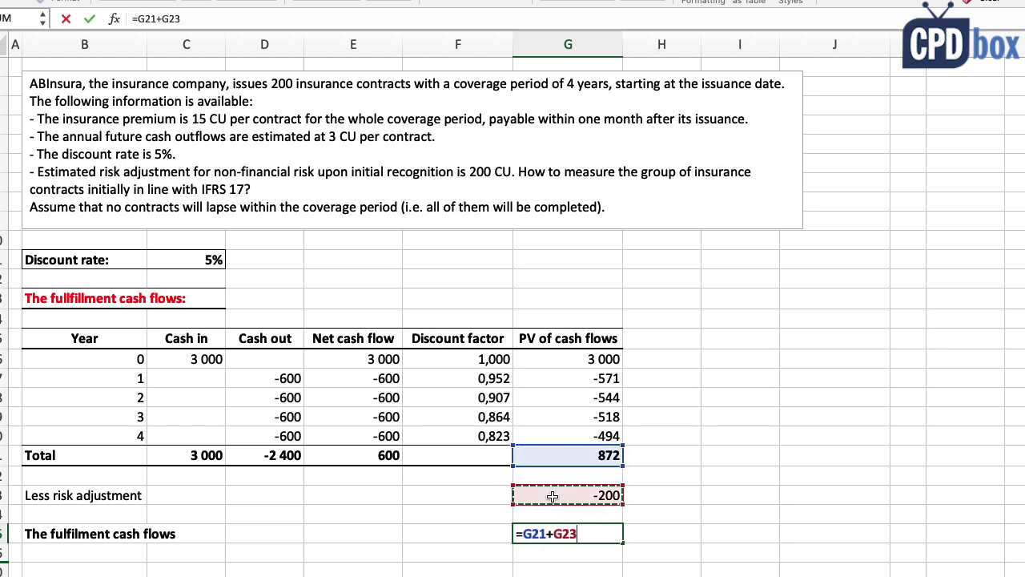
key(Return)
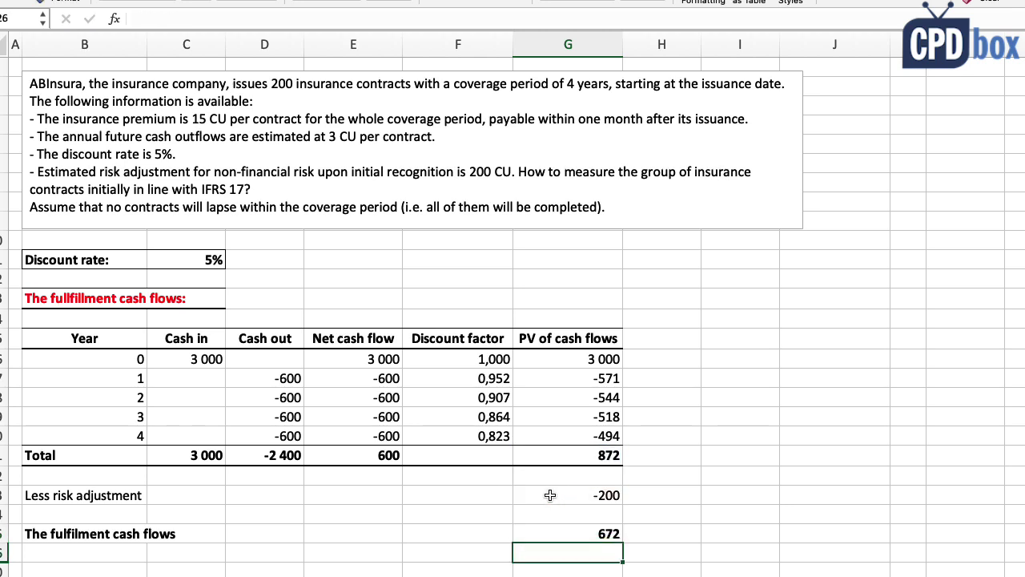
click(573, 536)
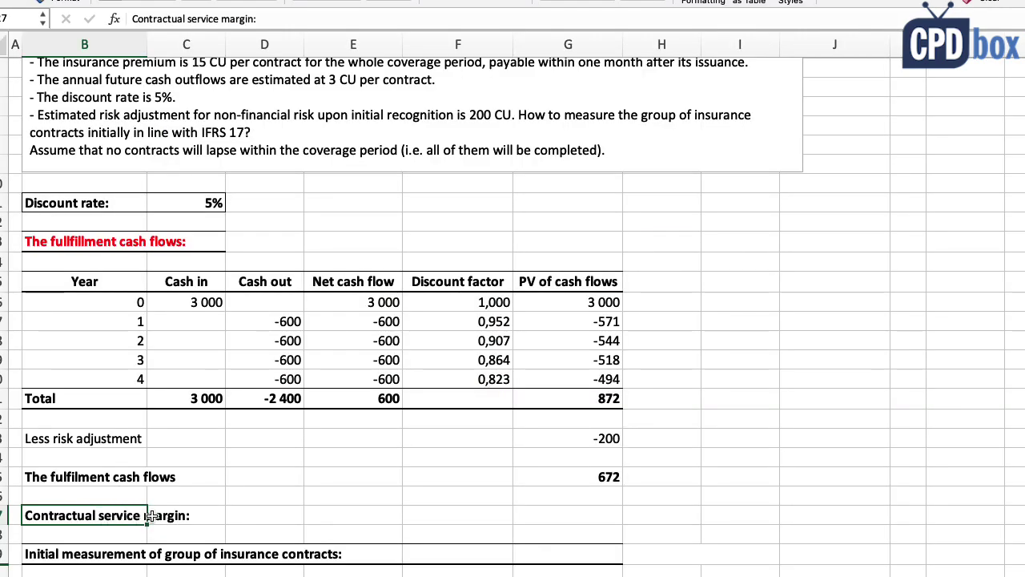
Calculate the contractual service margin as the negative of the fulfilment cash flows with =-G25
click(570, 515)
text(=-)
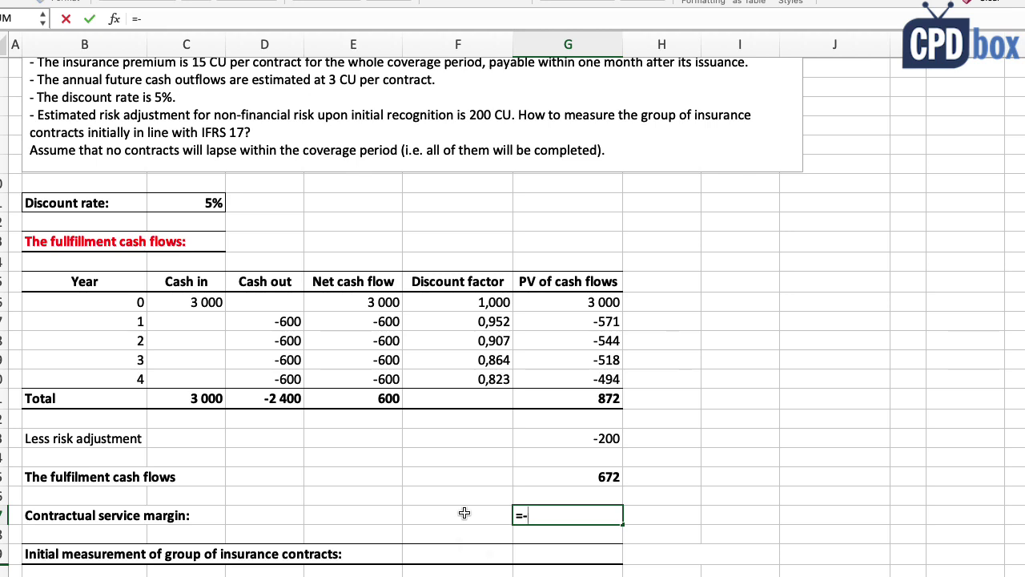
click(537, 475)
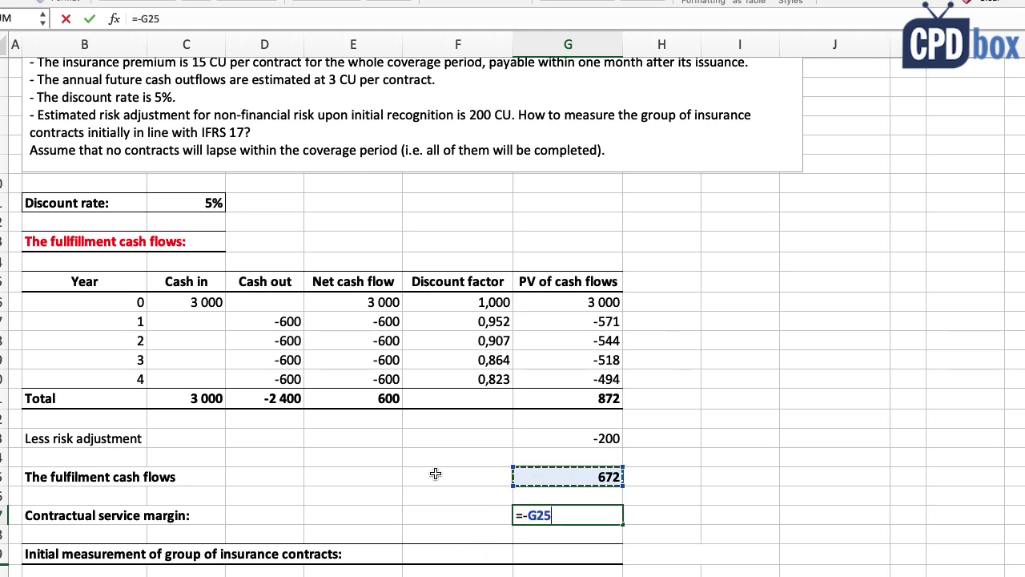
key(Return)
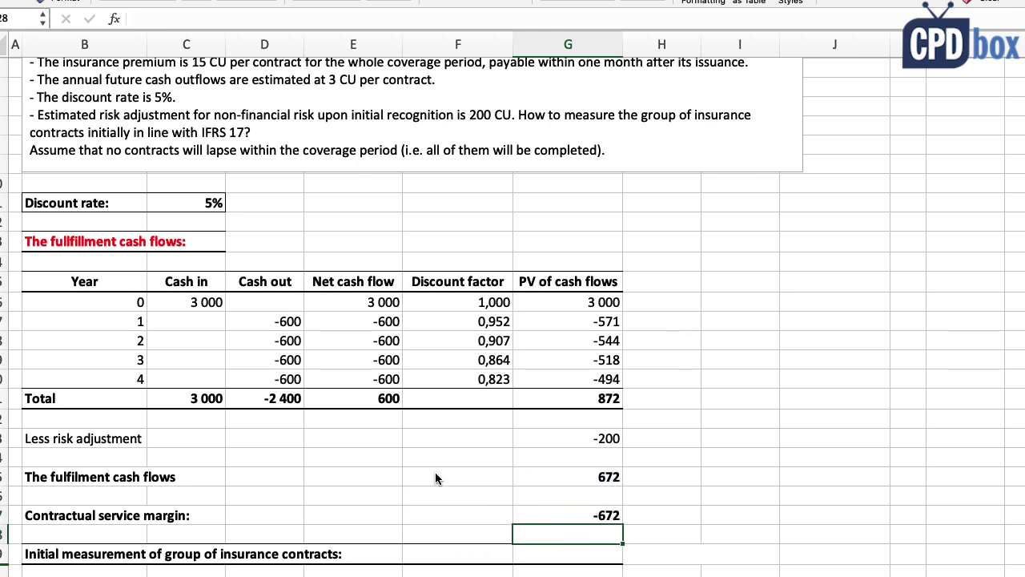
Calculate the initial measurement of the group of insurance contracts with =G25+G27 and check the formula
key(Up)
key(Down)
key(Down)
text(=)
key(Up)
key(Up)
key(Up)
key(Up)
text(+)
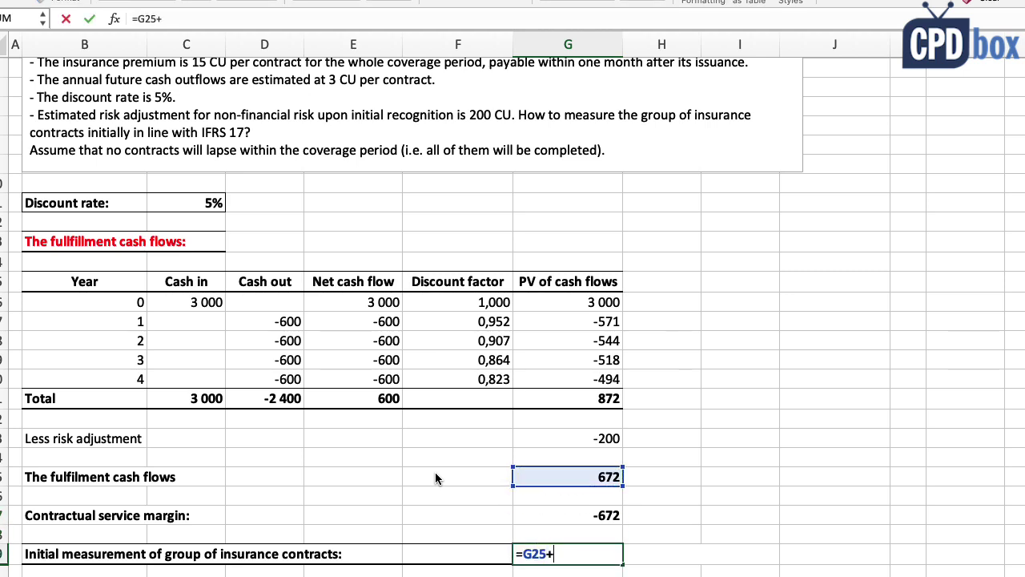
key(Up)
key(Up)
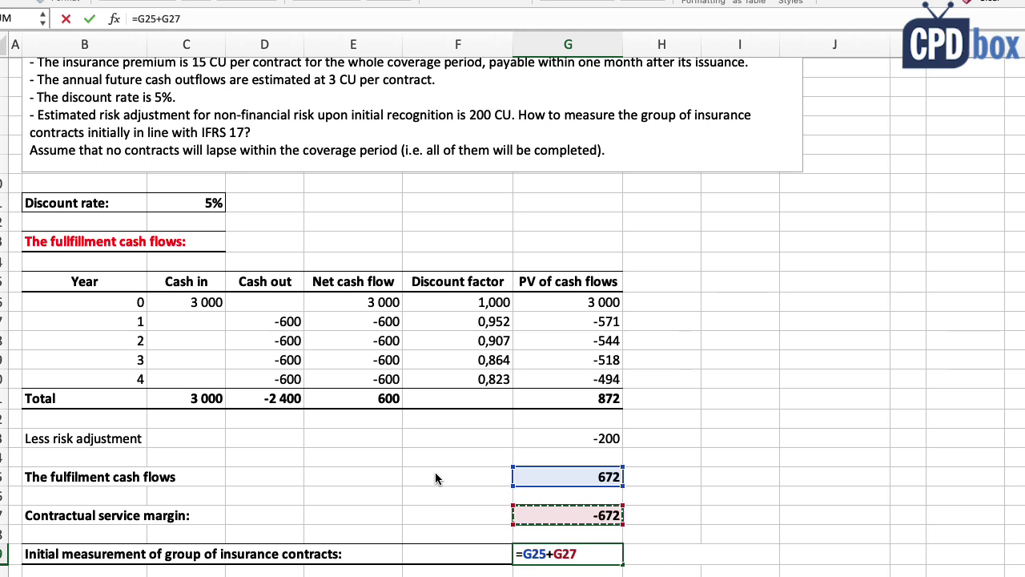
key(Return)
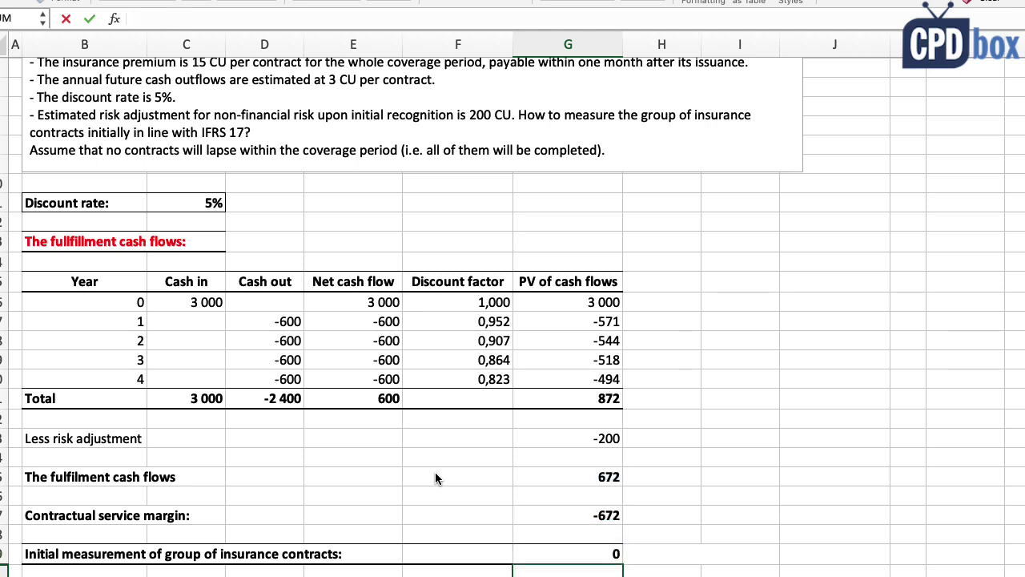
click(564, 556)
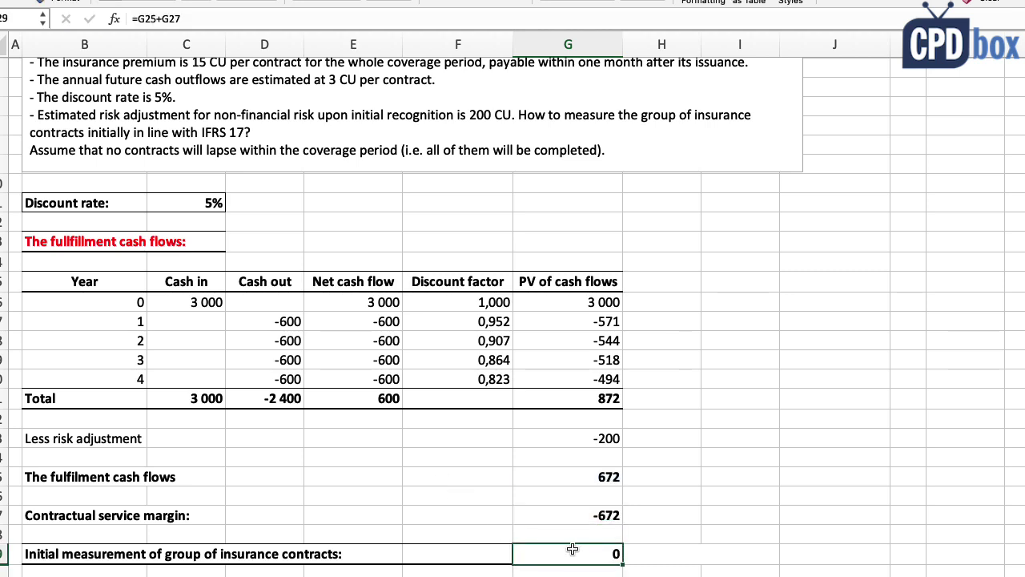
Paste the note "no journal entry" into the cell beside the initial measurement result
click(667, 554)
key(super+v)
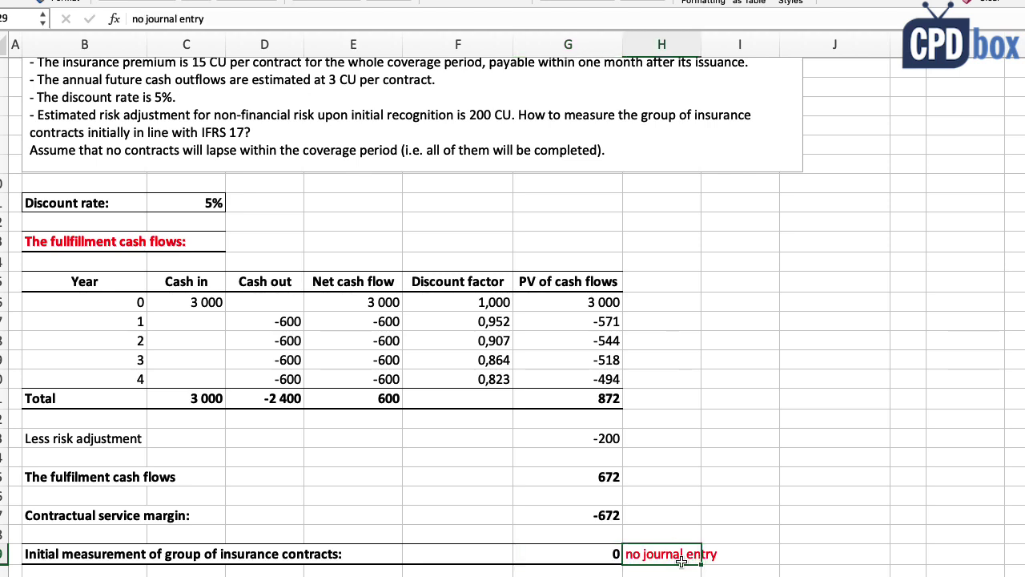
click(723, 557)
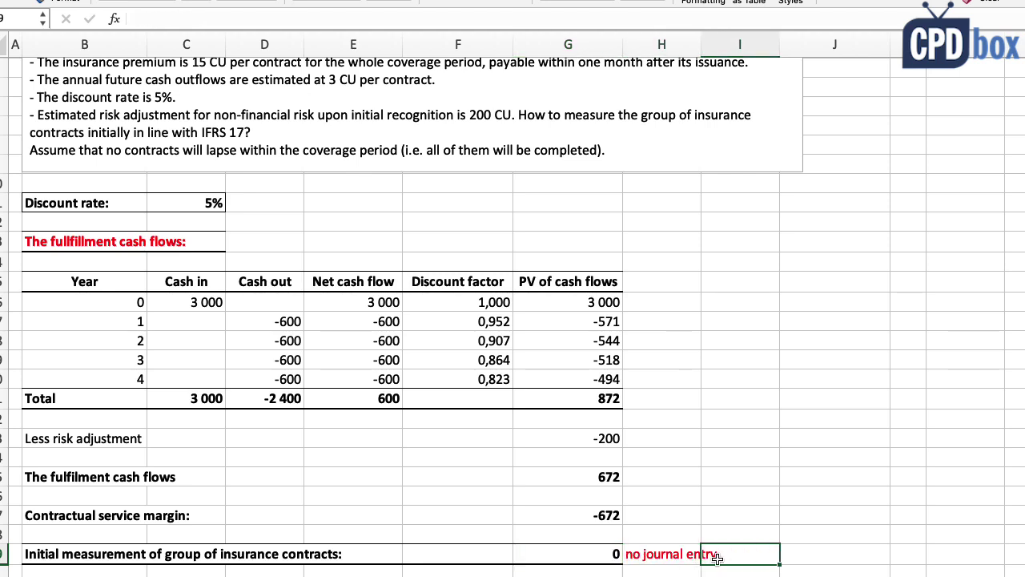
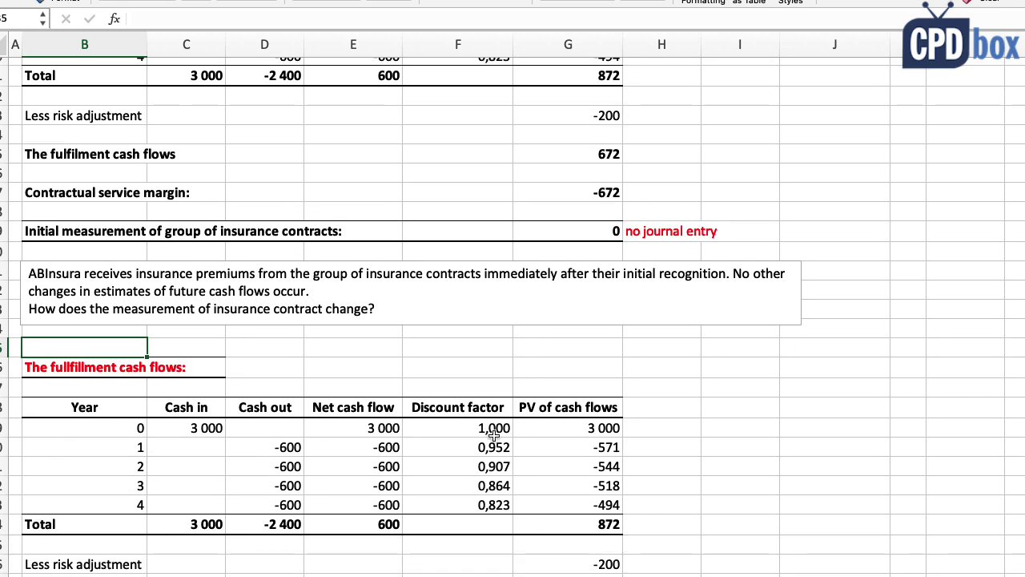
Set the year 0 cash in to 0 in the second cash flow table and check its PV total and fulfilment cash flows formulas
click(192, 427)
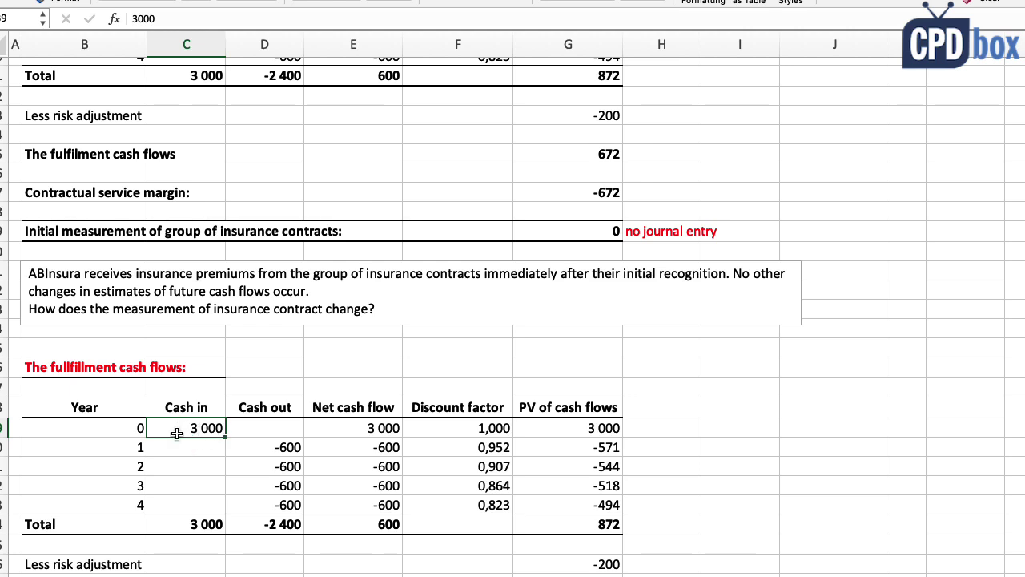
text(0)
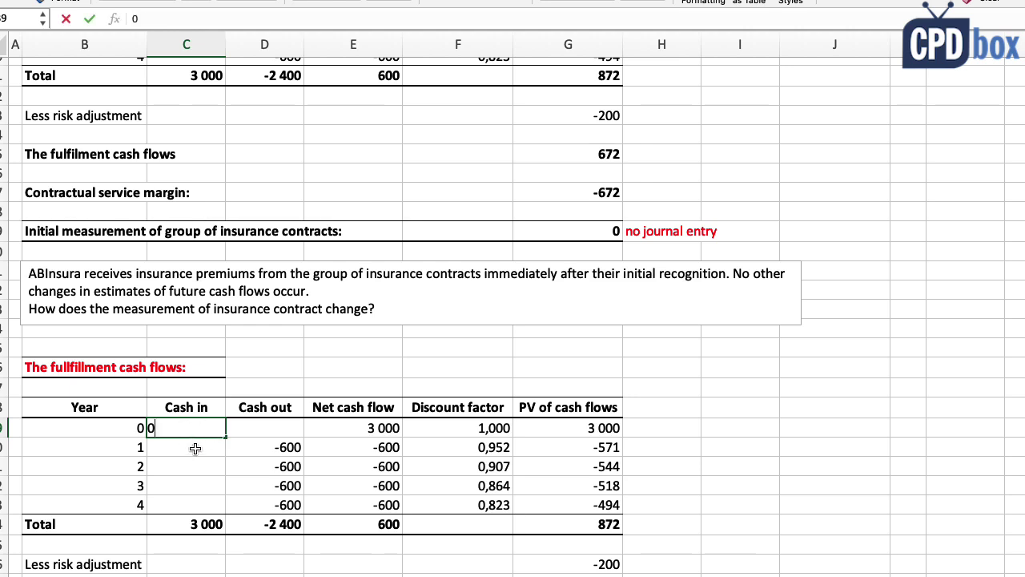
key(Return)
key(Up)
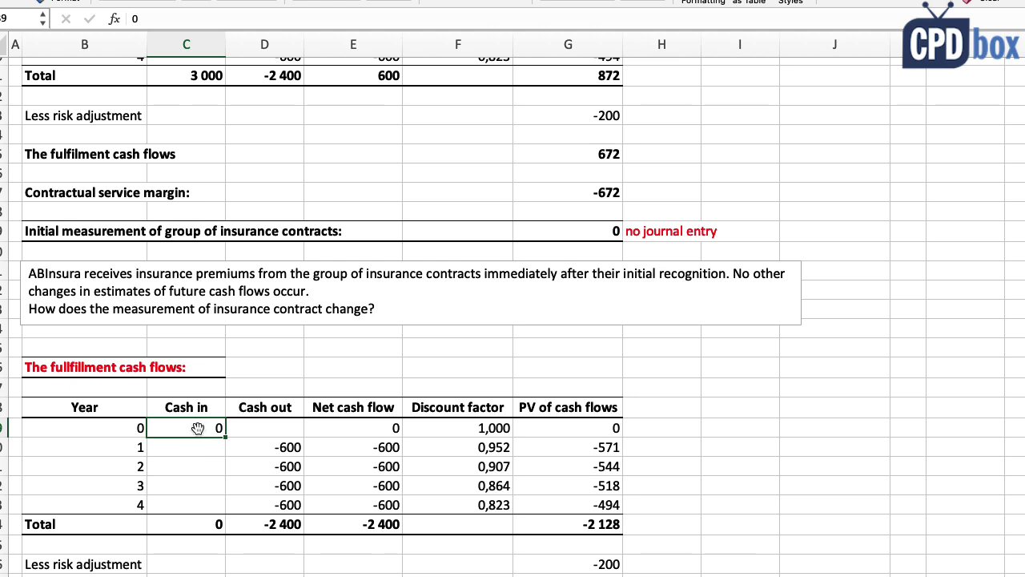
scroll(198, 429, down, 3)
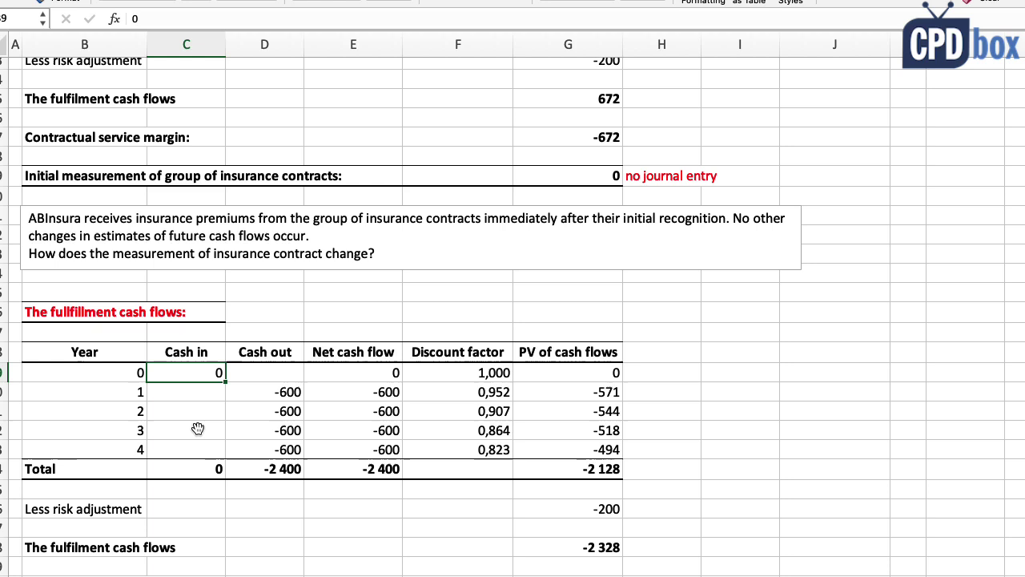
click(578, 469)
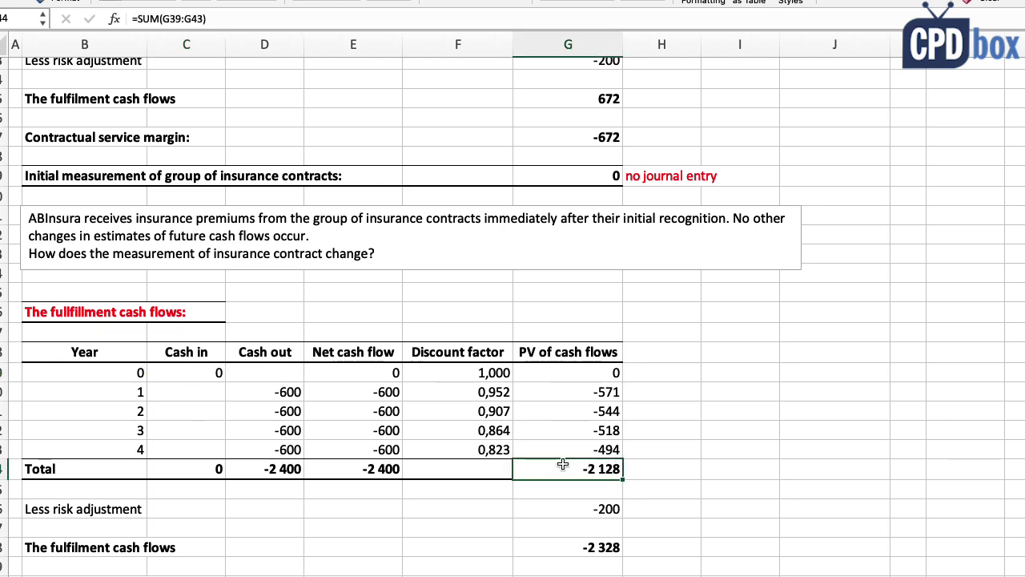
click(574, 548)
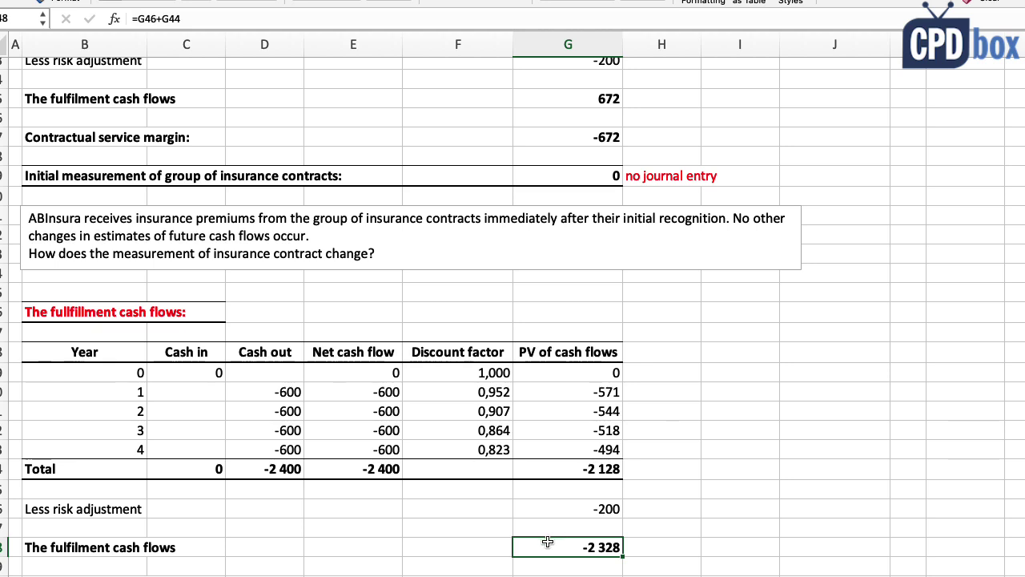
Link the second contractual service margin to the initial one with =G27 and check the formula of the insurance contract liability after initial recognition
scroll(543, 538, down, 3)
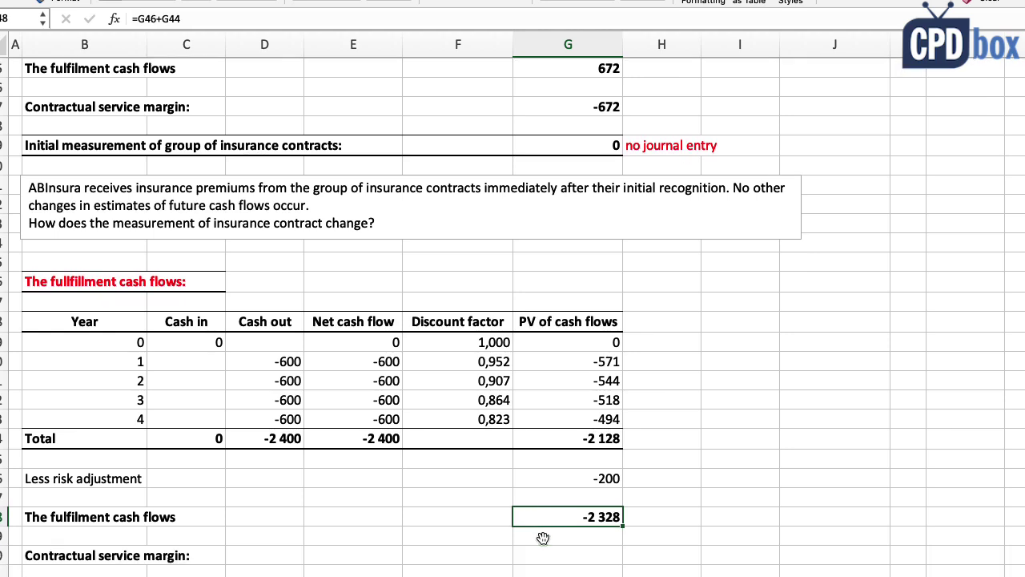
click(547, 537)
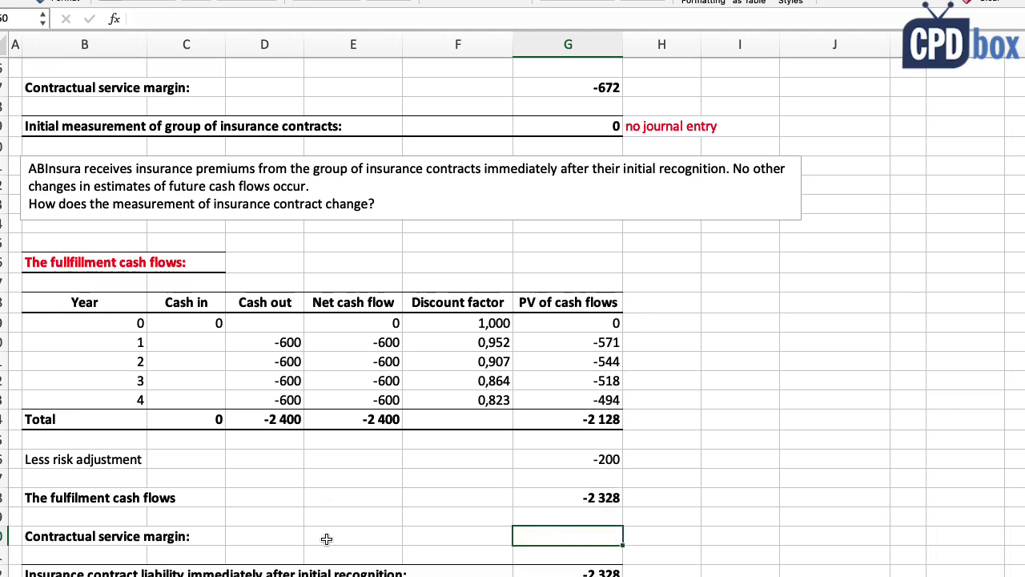
text(=)
click(568, 88)
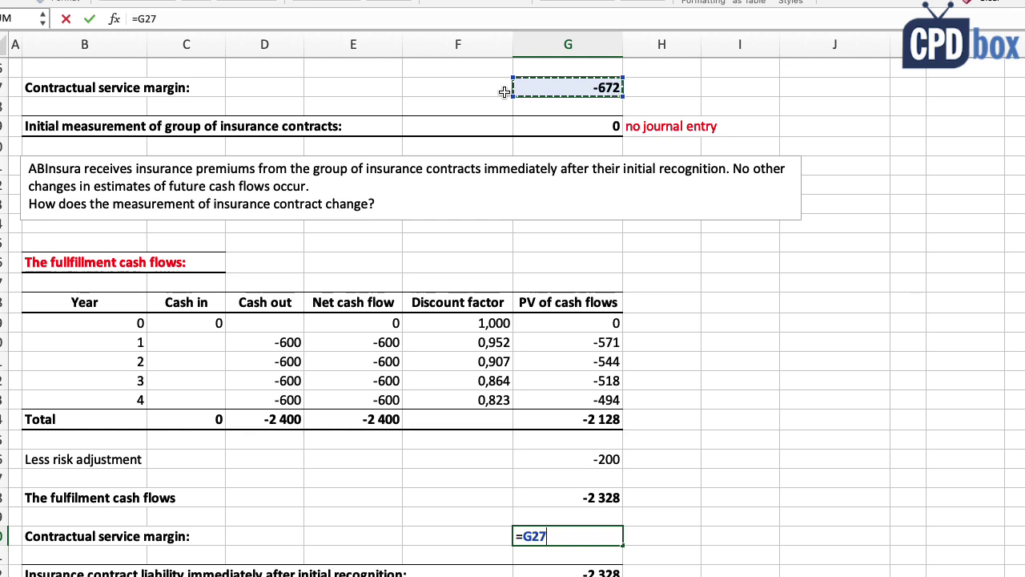
key(Return)
click(555, 535)
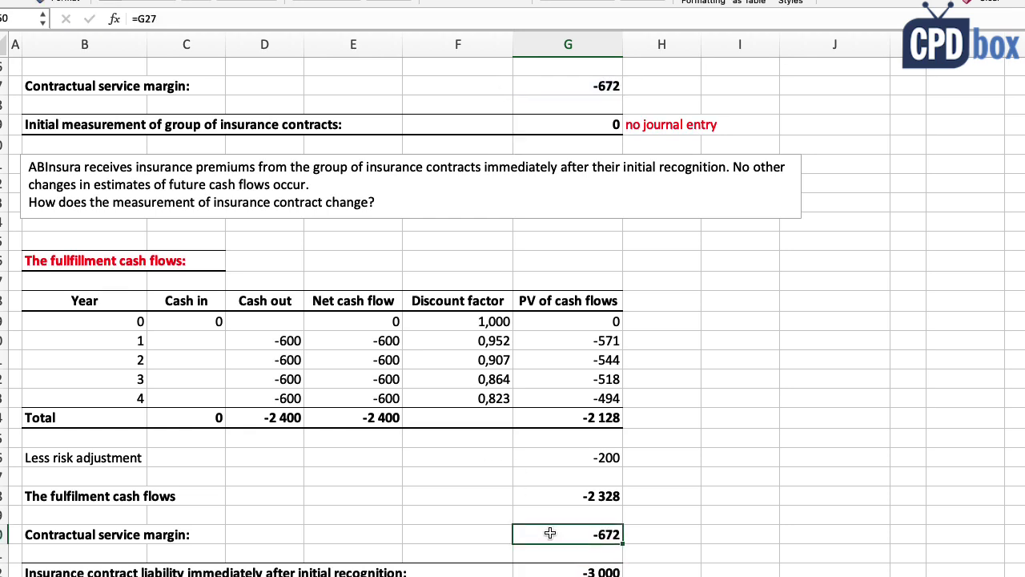
scroll(552, 532, down, 1)
click(589, 559)
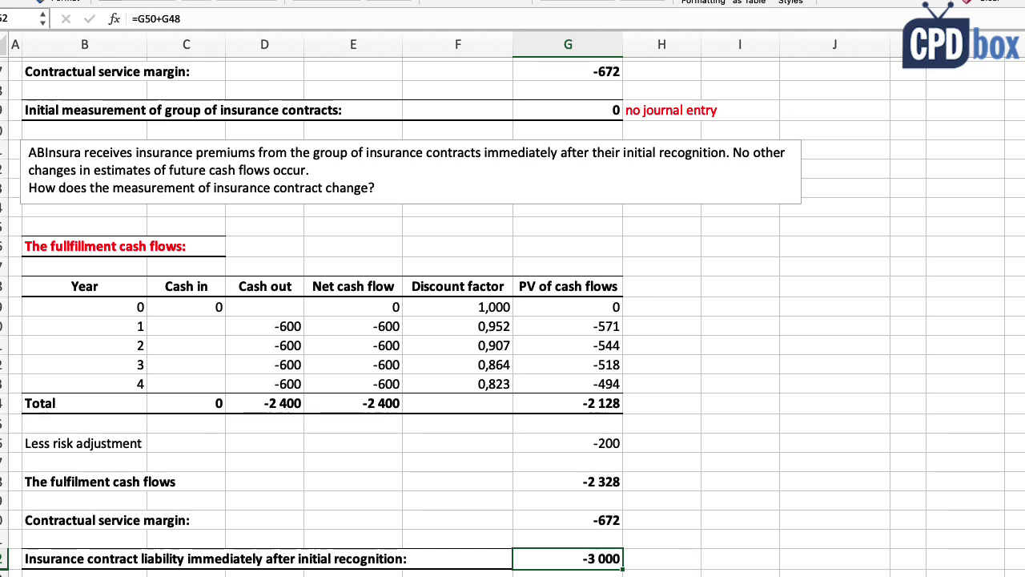
Enter the journal entry's debit to bank accounts as the negative of the insurance contract liability with =-G52
scroll(954, 436, down, 5)
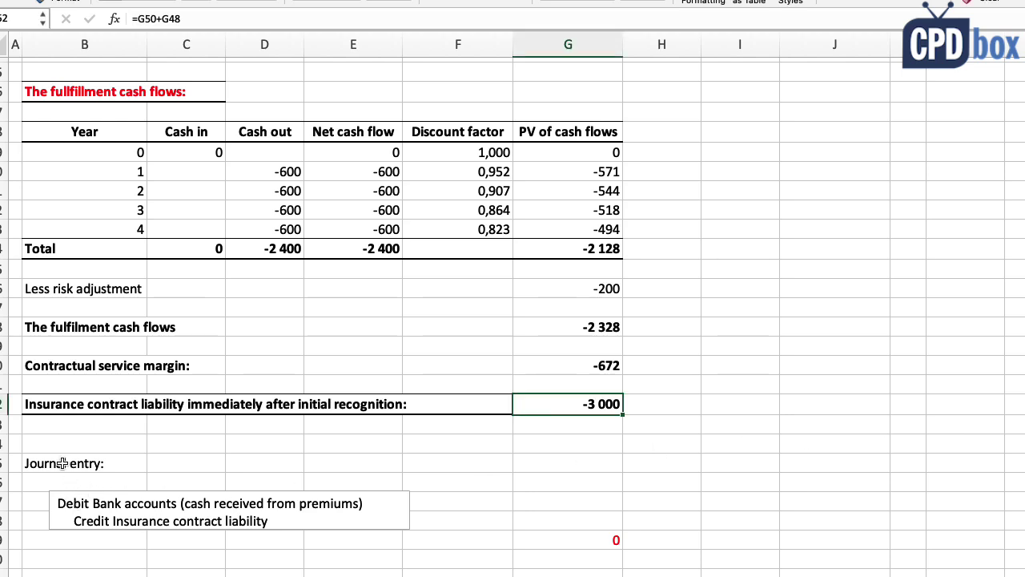
drag(58, 503, 290, 503)
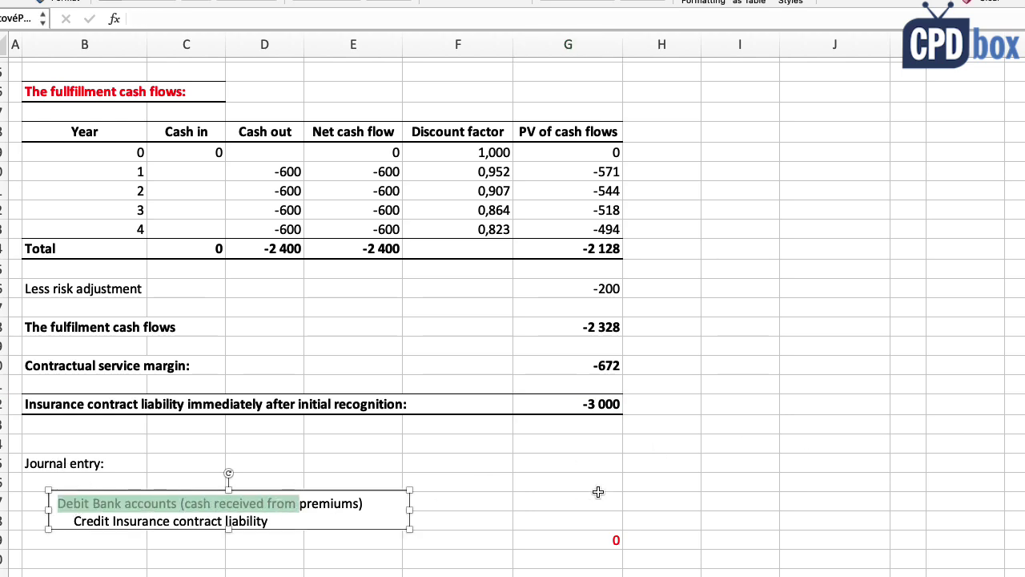
click(591, 497)
text(=)
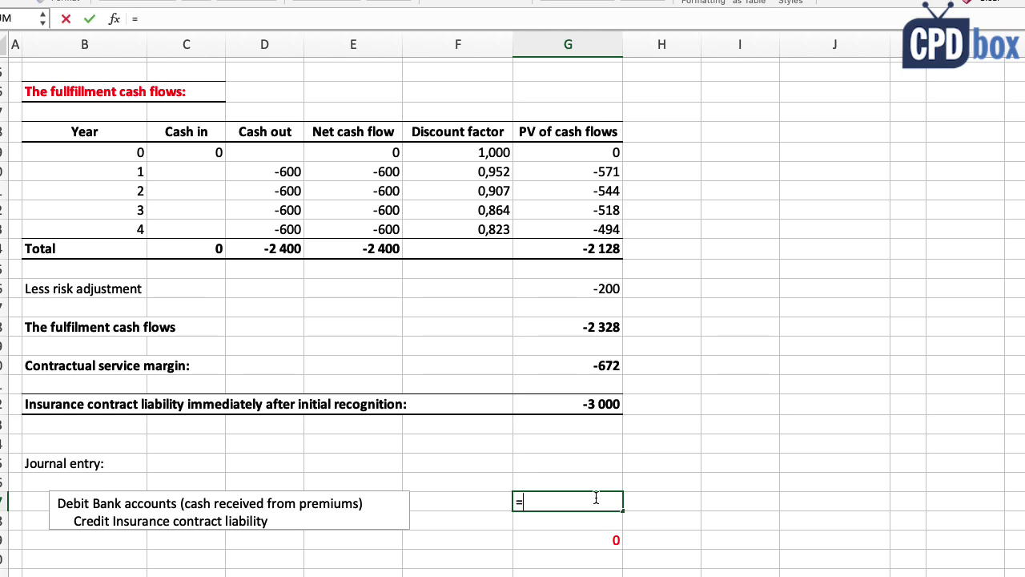
text(-)
click(582, 408)
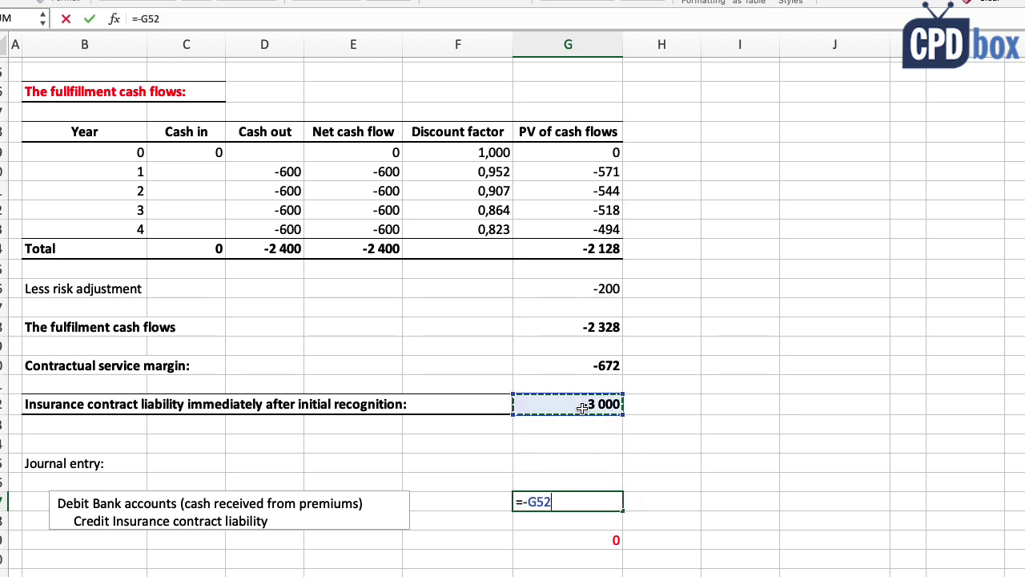
key(Return)
Enter the journal entry's credit to insurance contract liability with =G52 and check both amounts
text(=)
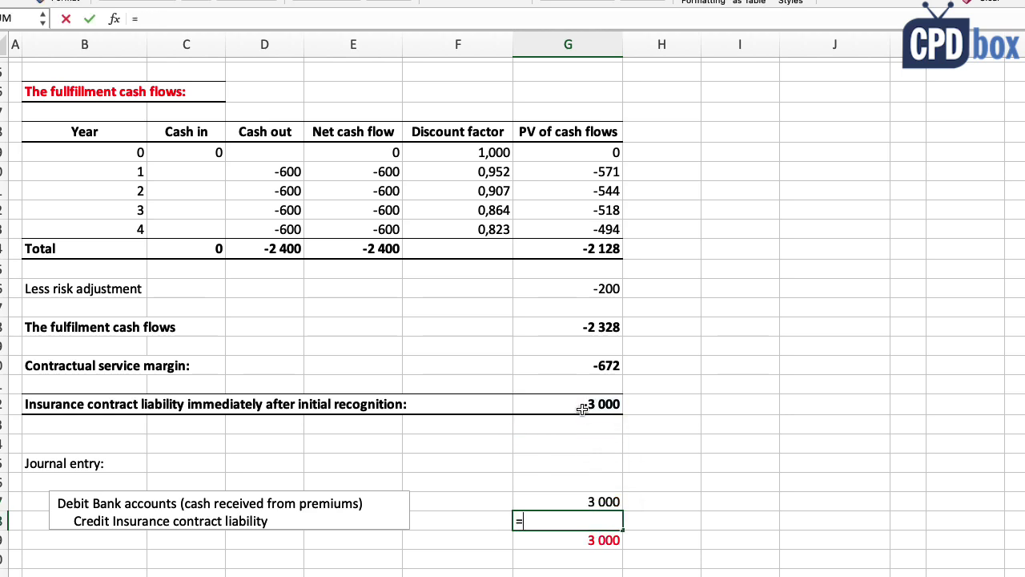
click(582, 409)
key(Return)
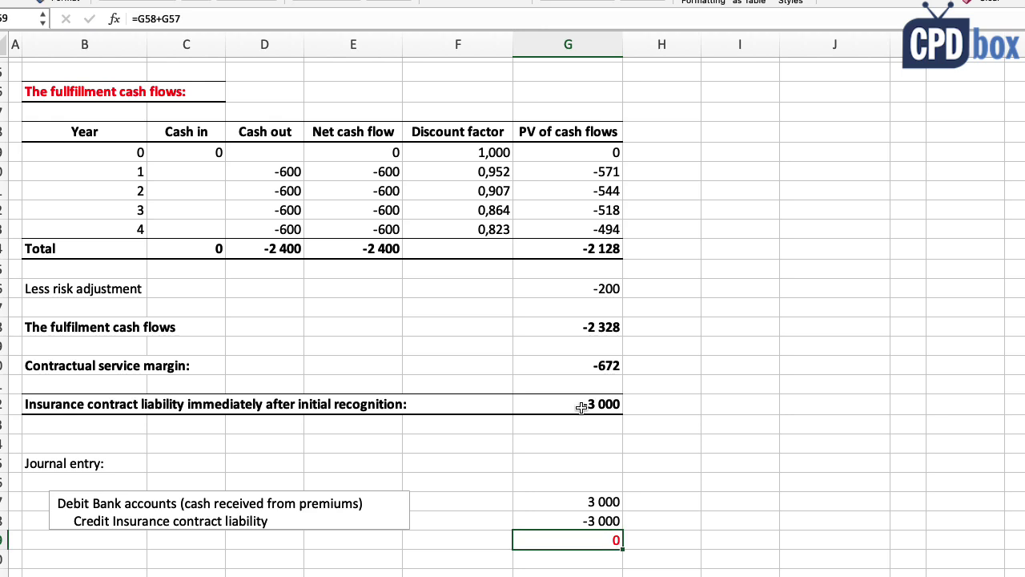
click(566, 496)
click(562, 522)
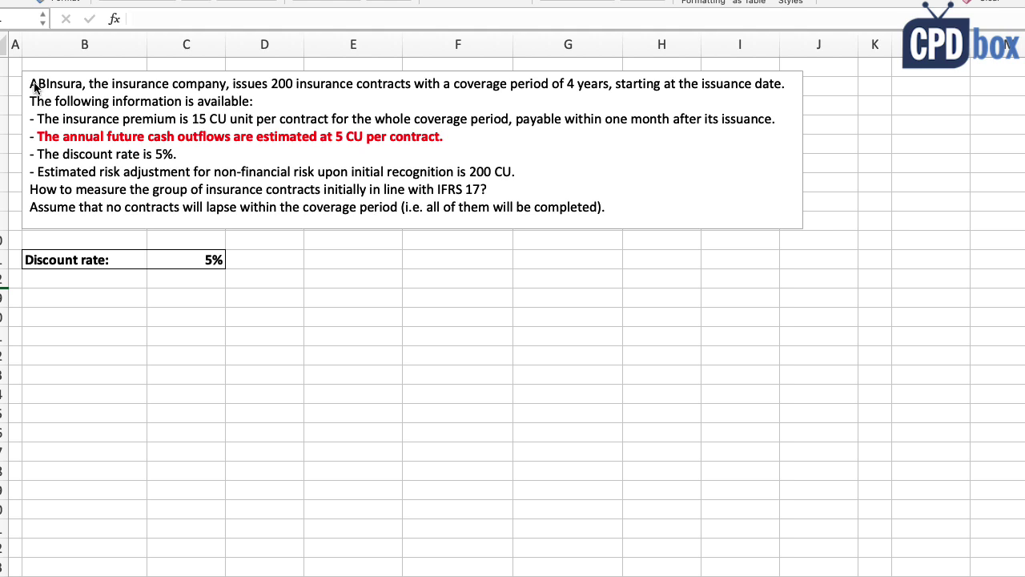
click(18, 63)
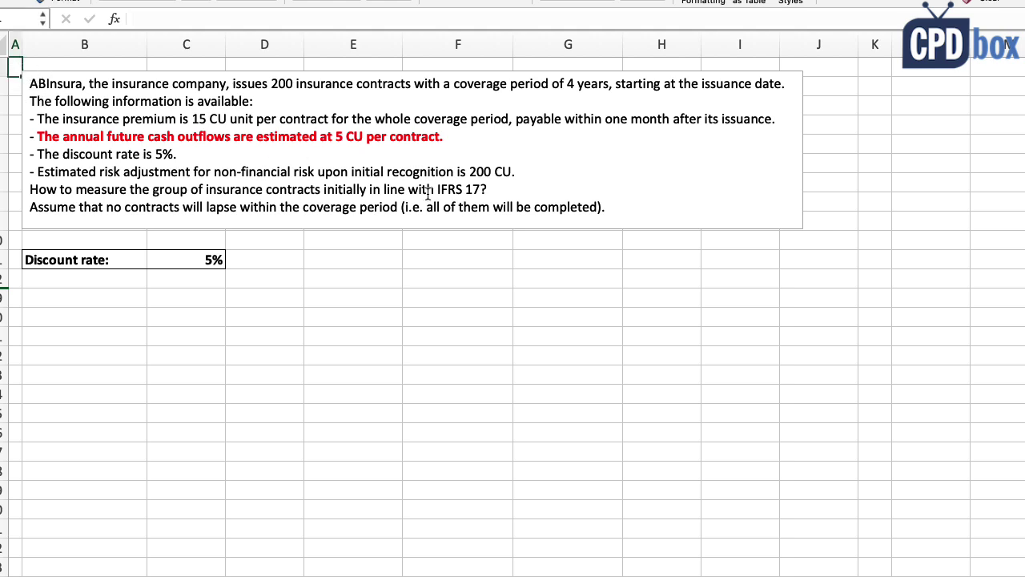
Enter the year 1 cash out as =-5*200, based on the highlighted annual cash outflow of 5 CU per contract
drag(638, 216, 13, 67)
click(14, 64)
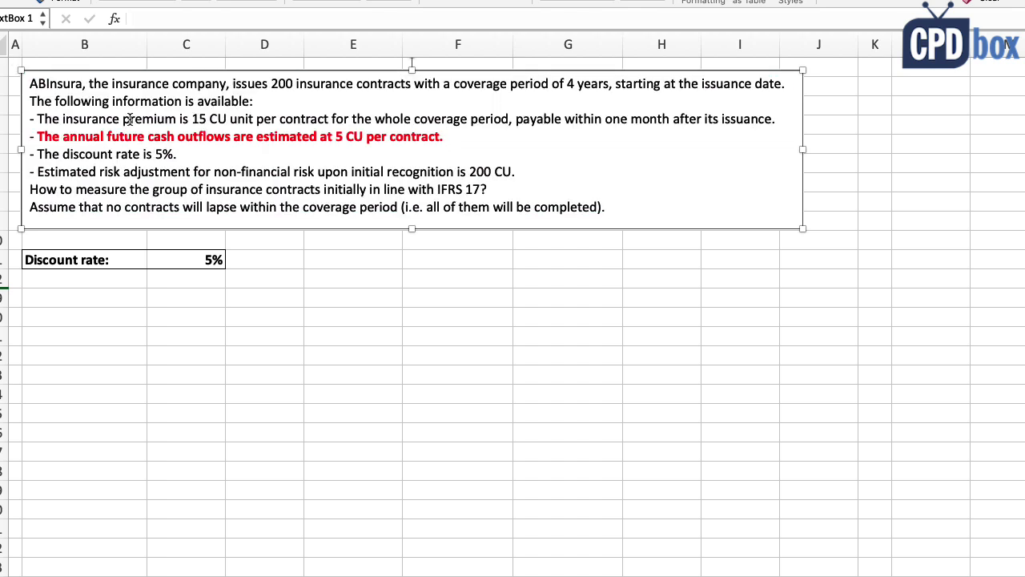
drag(36, 136, 448, 140)
click(362, 137)
click(40, 242)
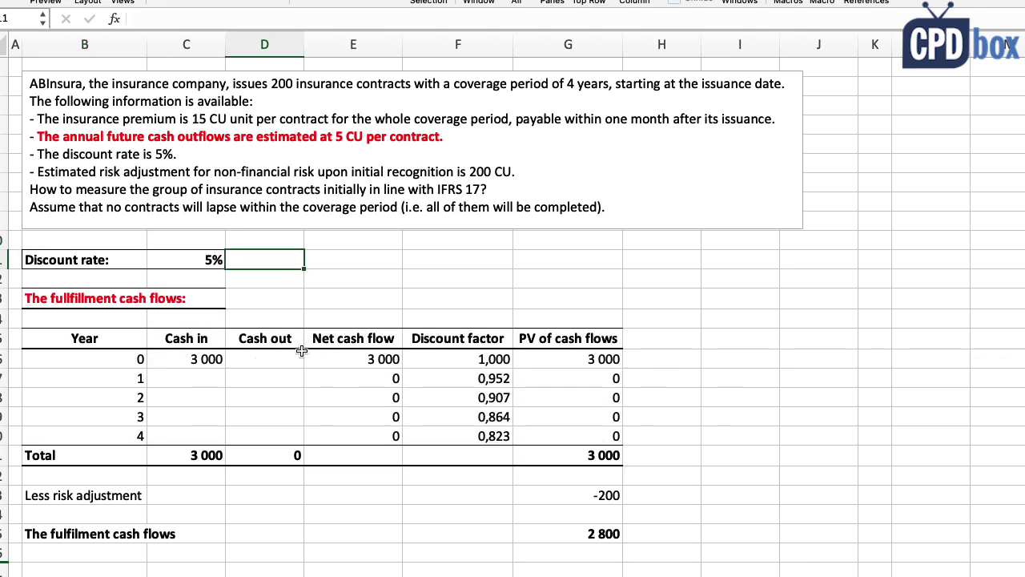
click(277, 343)
click(260, 379)
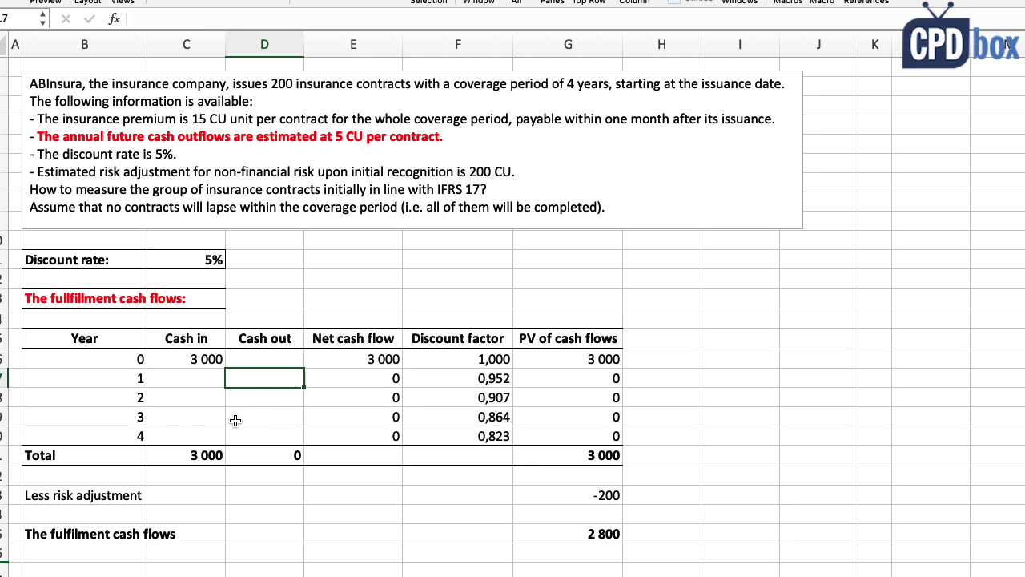
text(=-5*200)
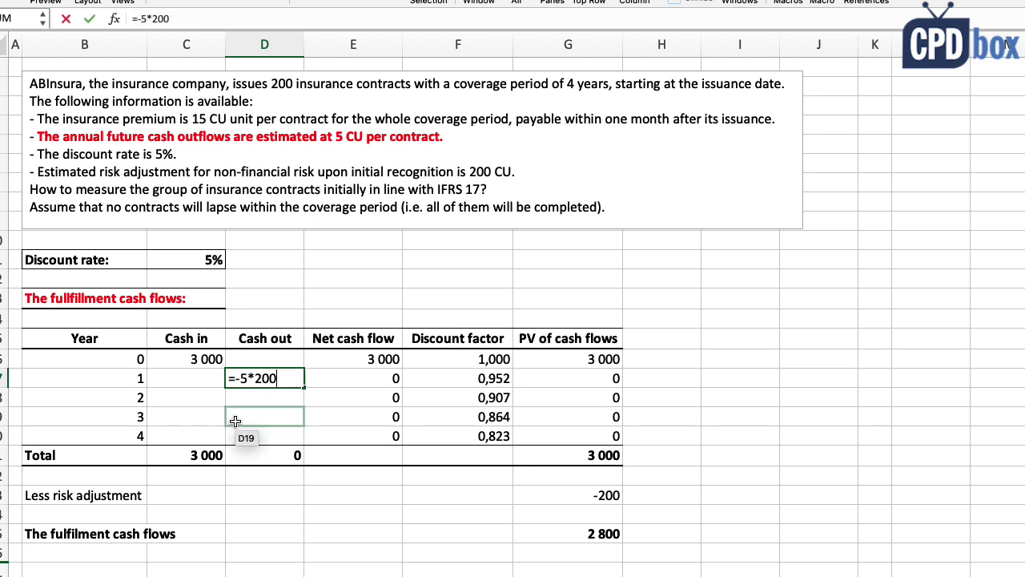
key(Return)
Link the year 2 cash out to year 1 with =D17 and fill the formula down through year 4
text(=)
key(Up)
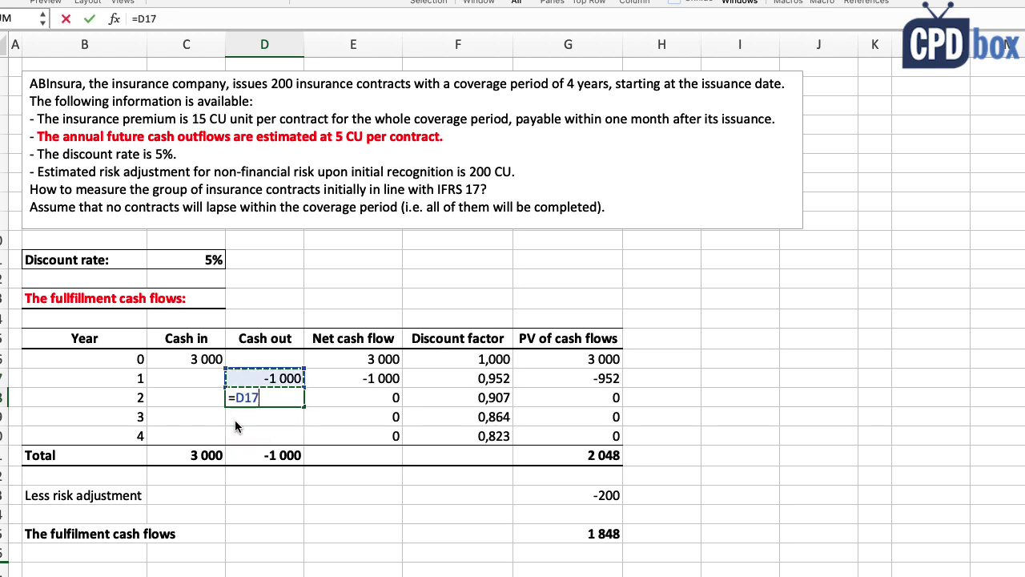
key(Return)
click(257, 398)
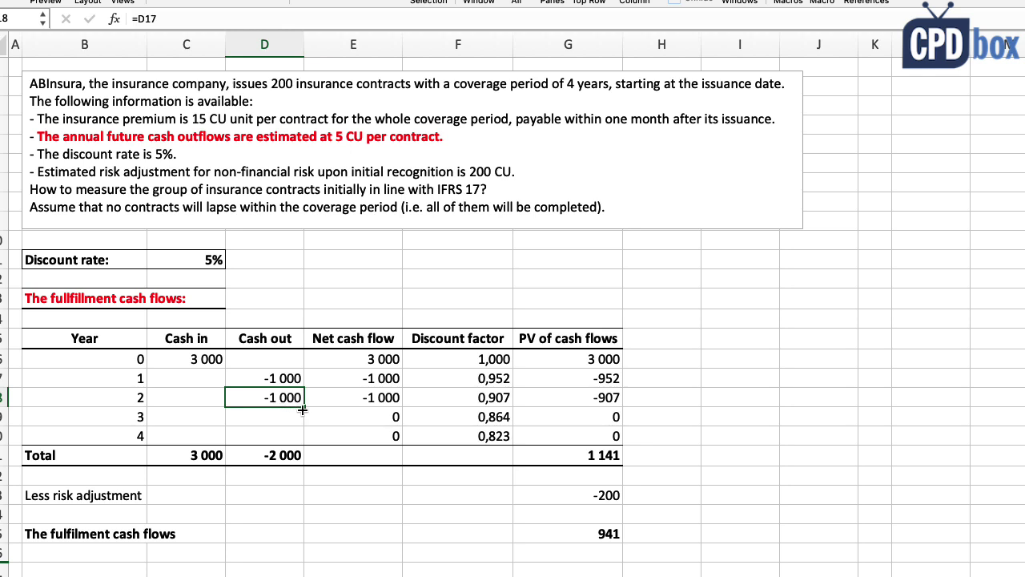
drag(304, 407, 300, 438)
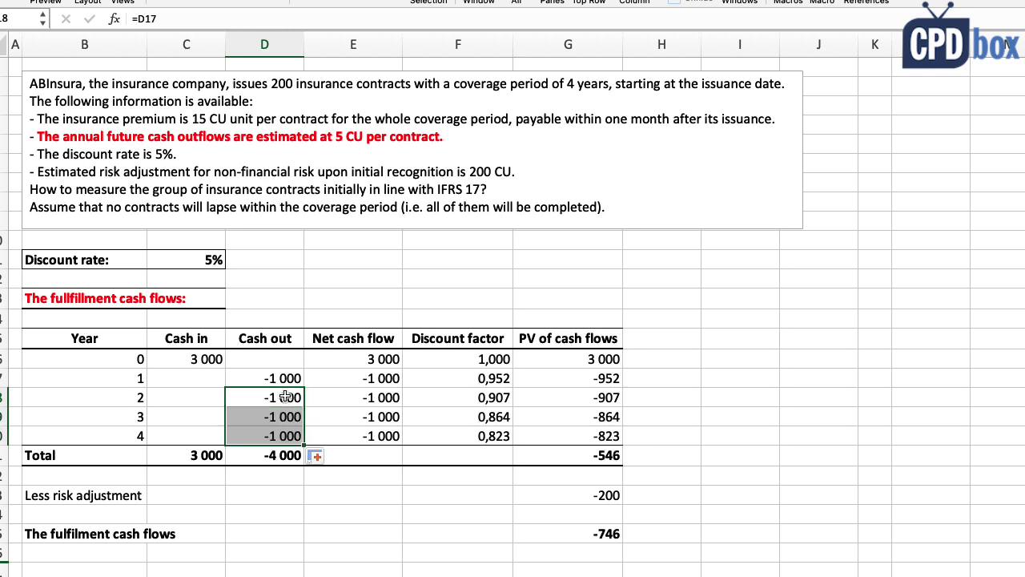
Check the discount factor, net cash flow and PV total formulas, the risk adjustment and the fulfilment cash flows
click(471, 363)
click(473, 378)
click(473, 394)
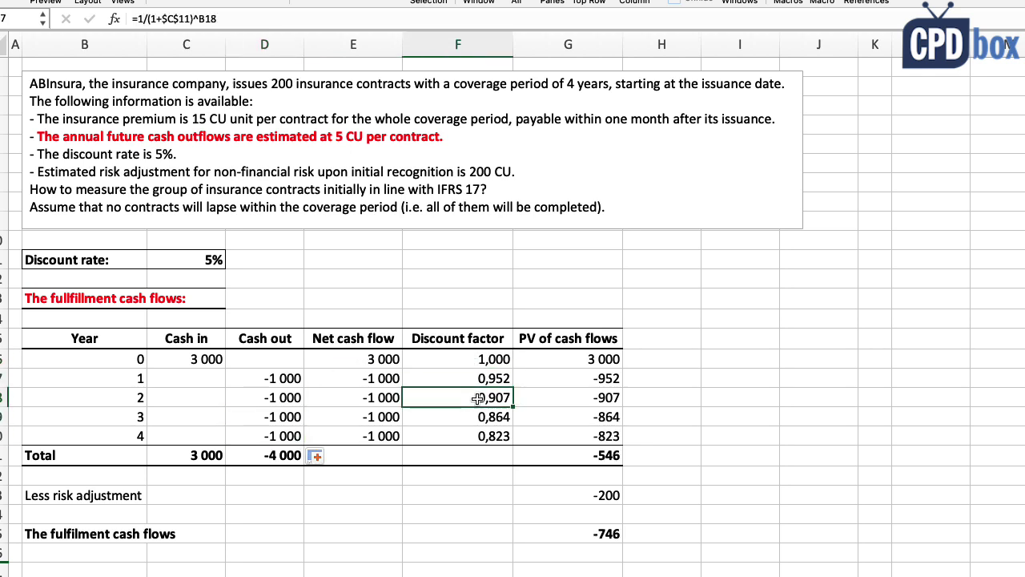
click(387, 397)
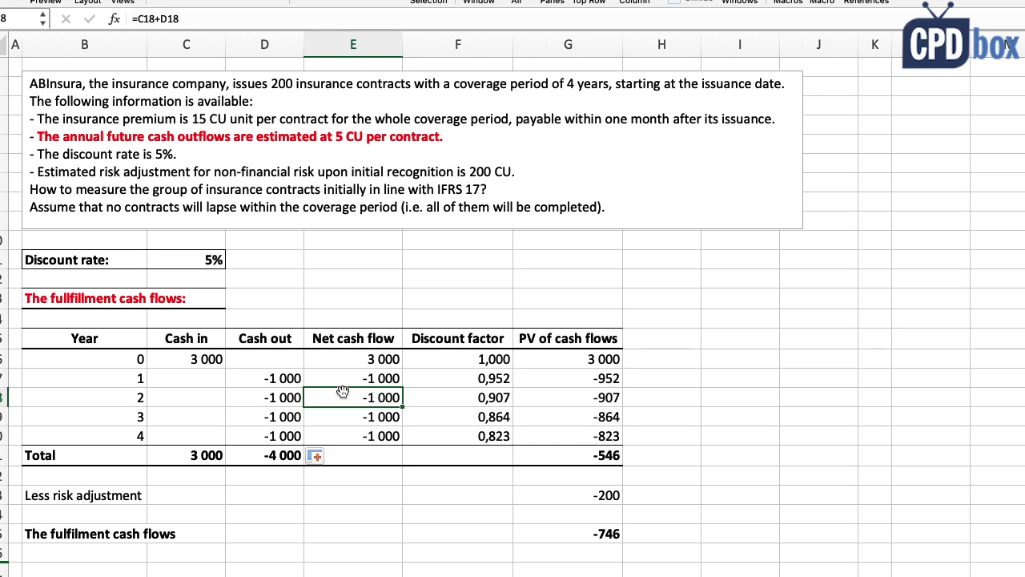
click(584, 338)
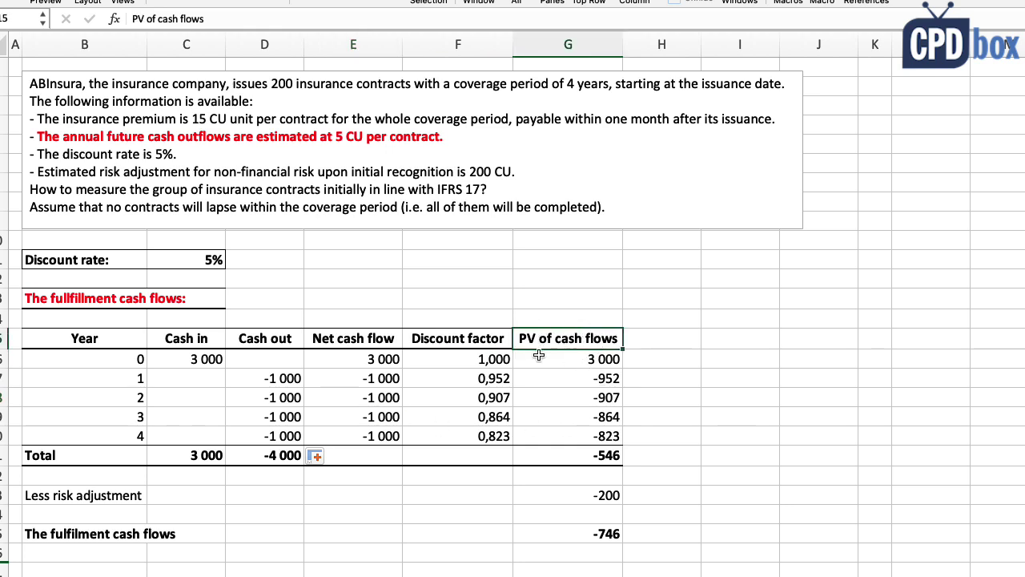
click(550, 457)
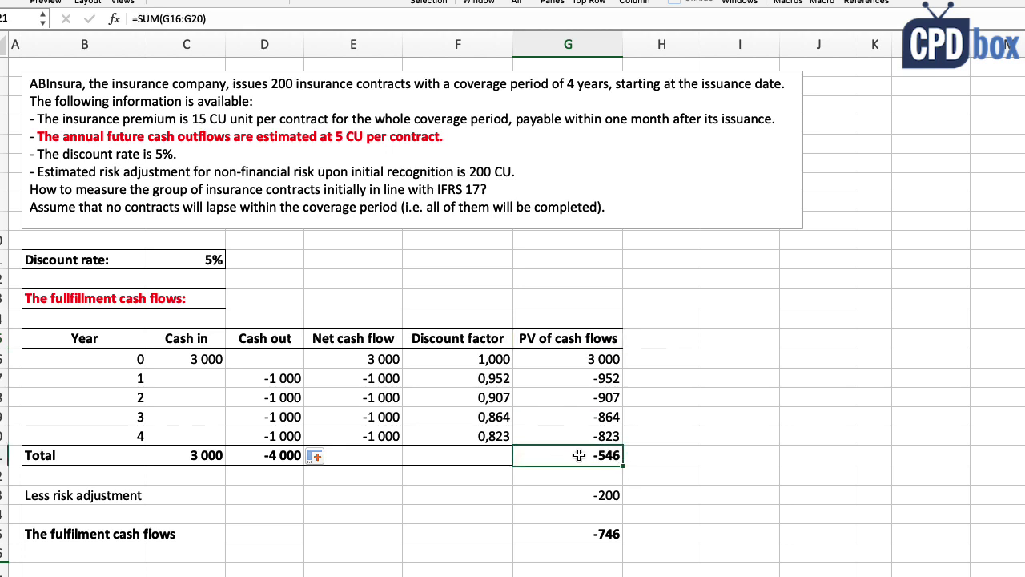
click(584, 496)
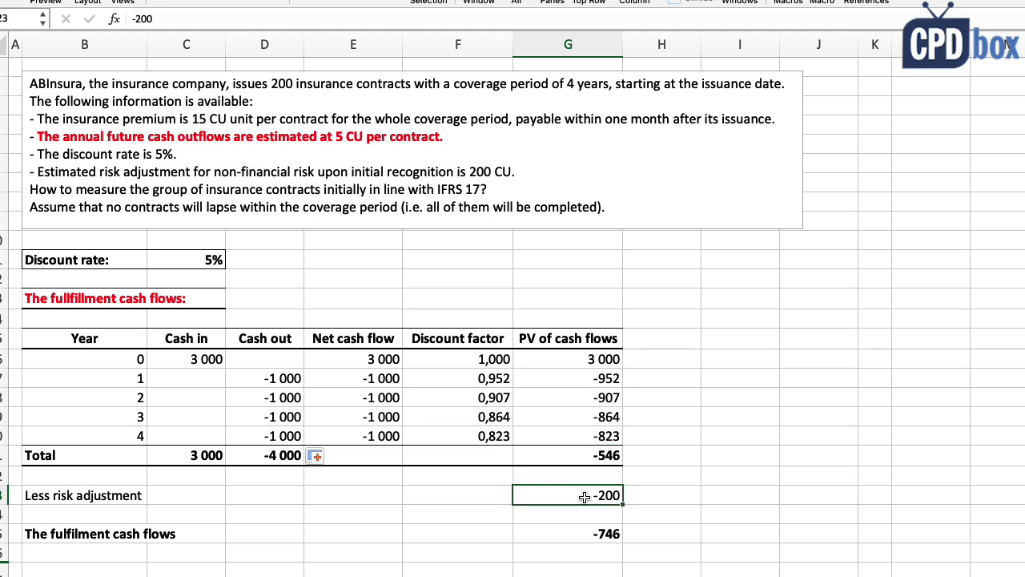
click(558, 533)
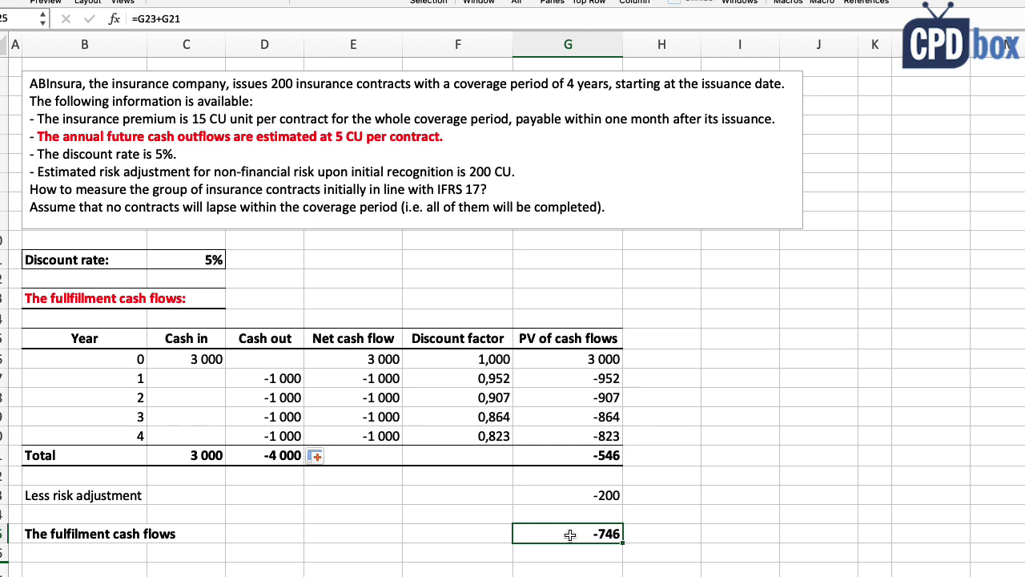
drag(96, 533, 614, 534)
click(644, 534)
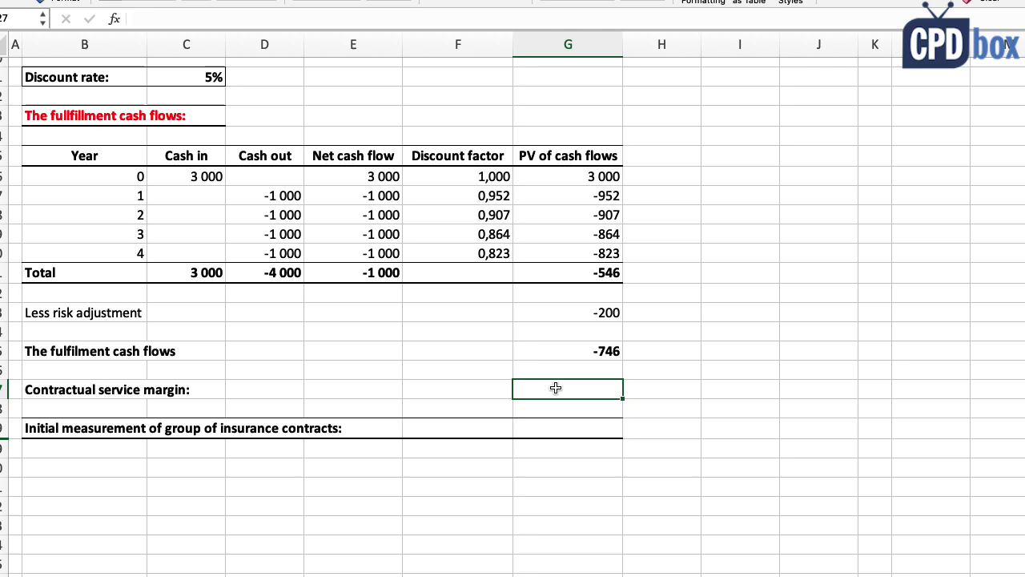
Set the contractual service margin at initial recognition to 0
text(0)
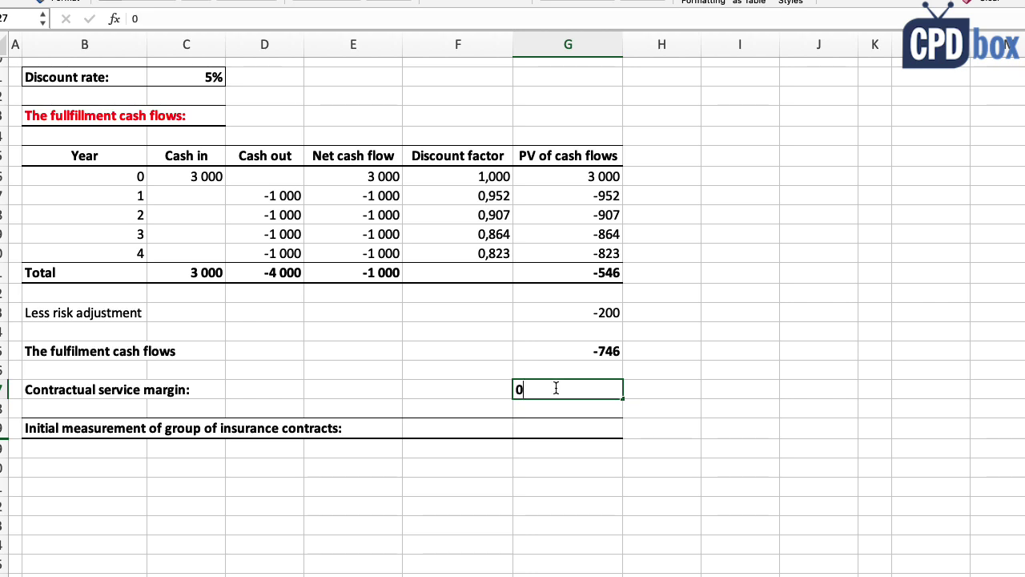
key(Return)
key(Return)
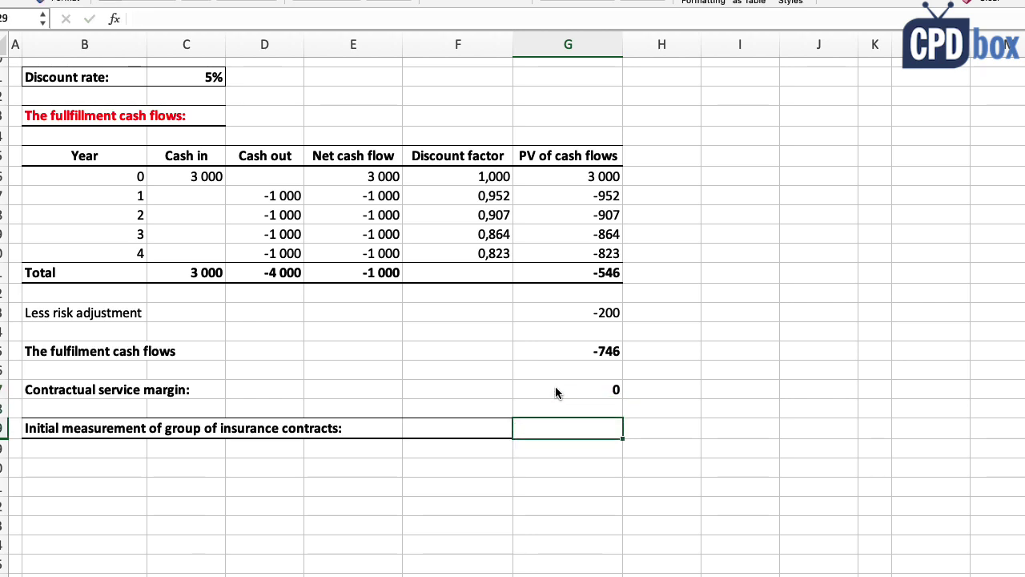
Calculate the initial measurement of the group of insurance contracts with =G27+G25 and check the formula
text(=)
click(556, 390)
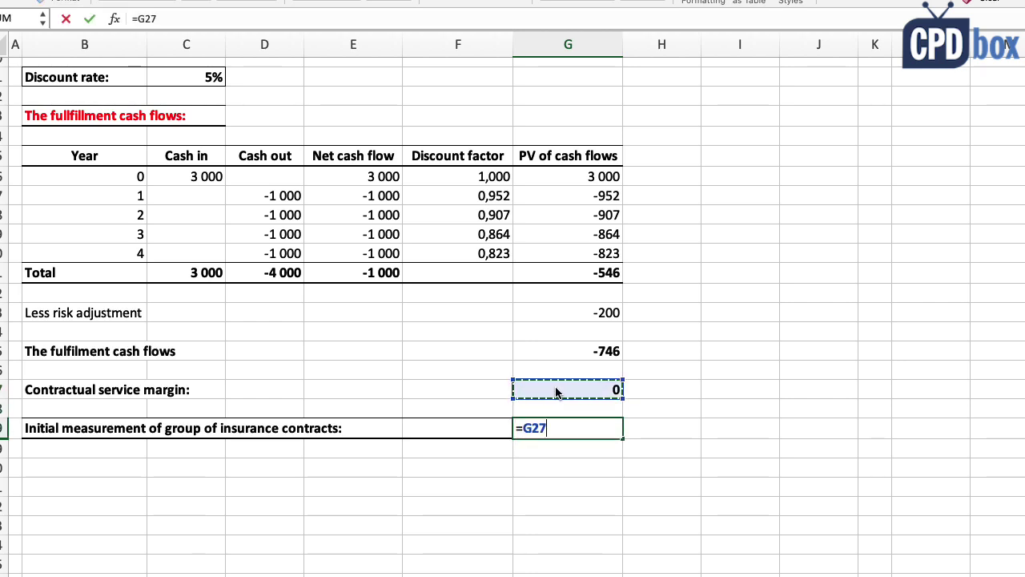
text(+)
key(Up)
key(Up)
key(Up)
key(Up)
key(Return)
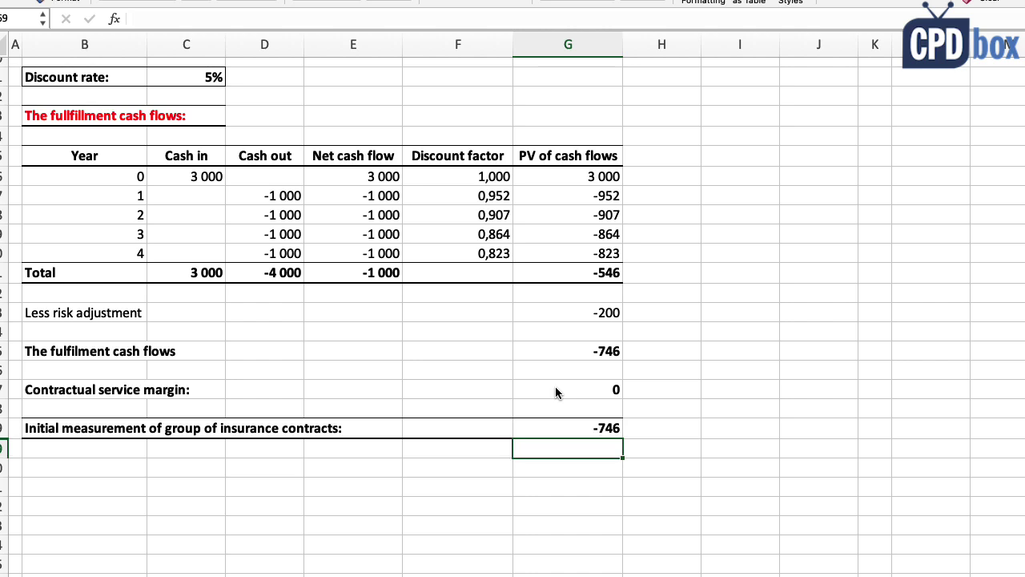
click(558, 423)
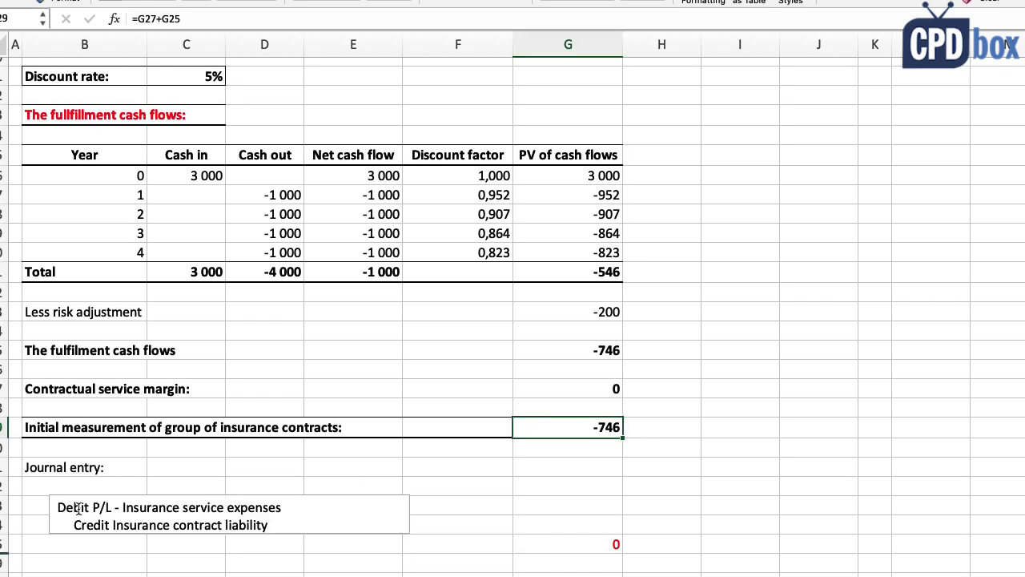
Enter the debit to P/L insurance service expenses as the negative of the initial measurement with =-G29
drag(57, 507, 282, 507)
click(517, 538)
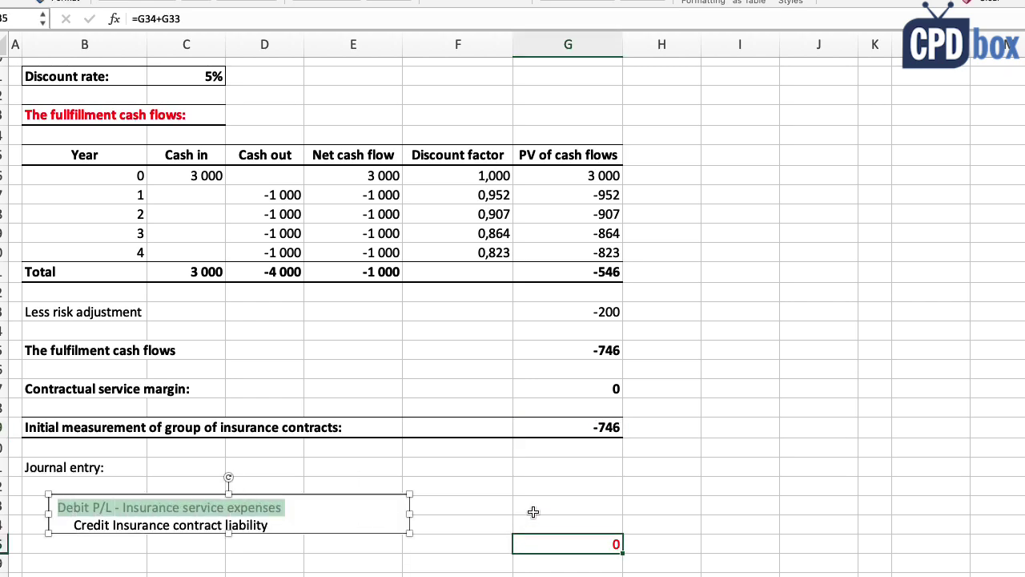
click(529, 511)
text(=-)
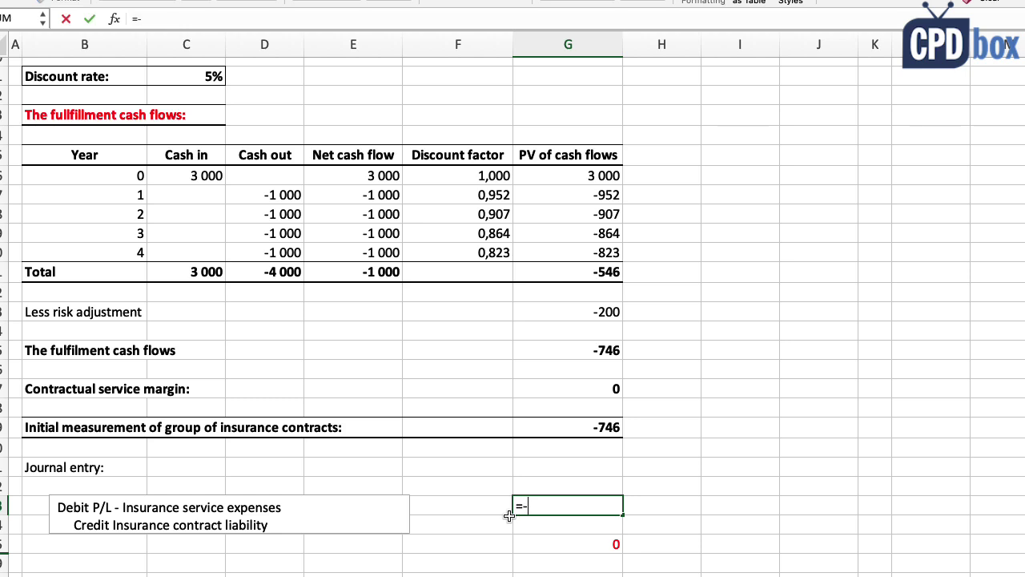
key(Up)
key(Up)
key(Up)
key(Up)
key(Return)
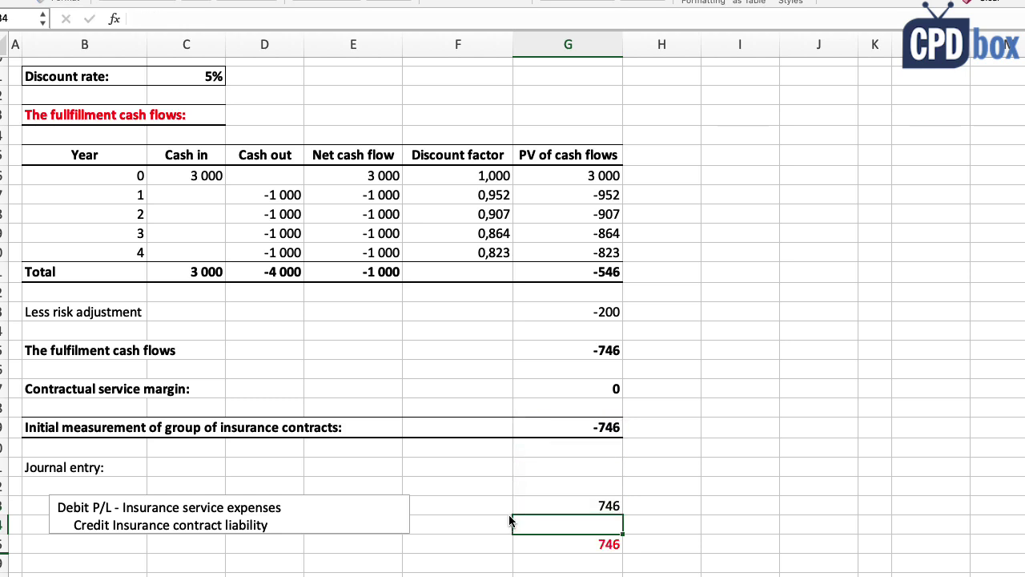
Enter the credit to insurance contract liability as the negative of the debit with =-G33 and check both amounts
text(=-)
key(Up)
key(Return)
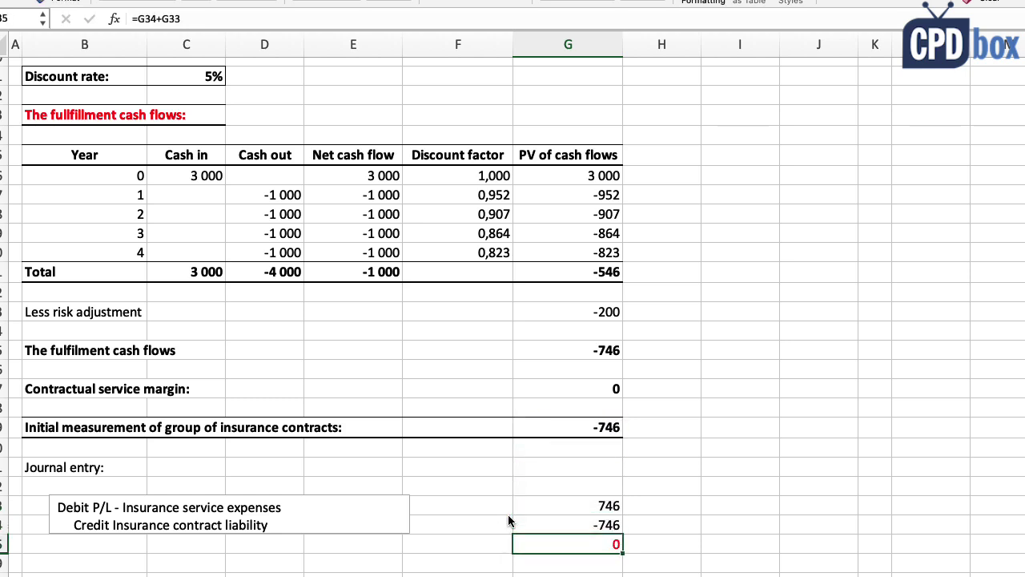
click(556, 522)
click(556, 506)
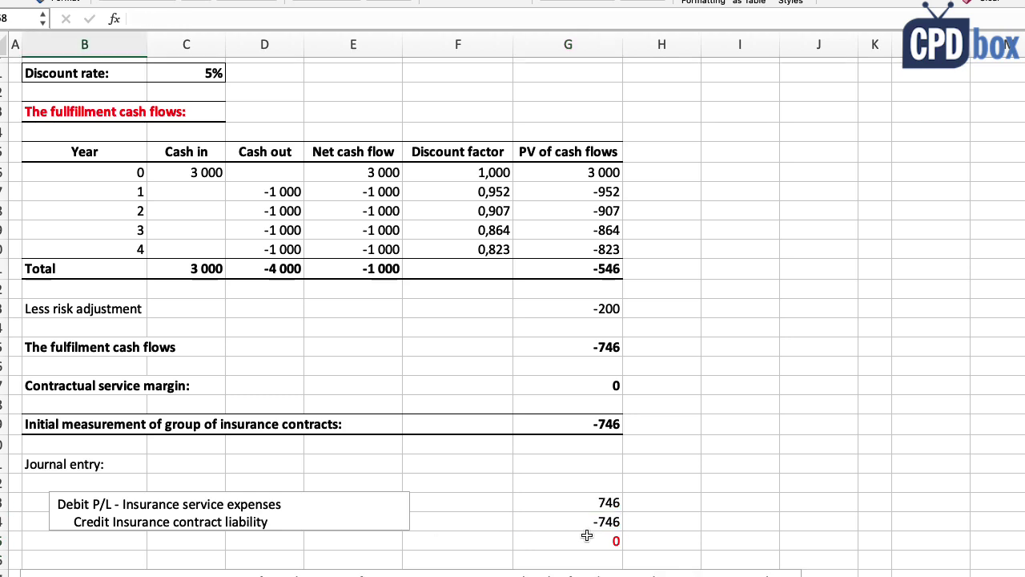
Review the premium receipt question and the second table's year 0 cash in, total and fulfilment cash flows
scroll(587, 535, down, 5)
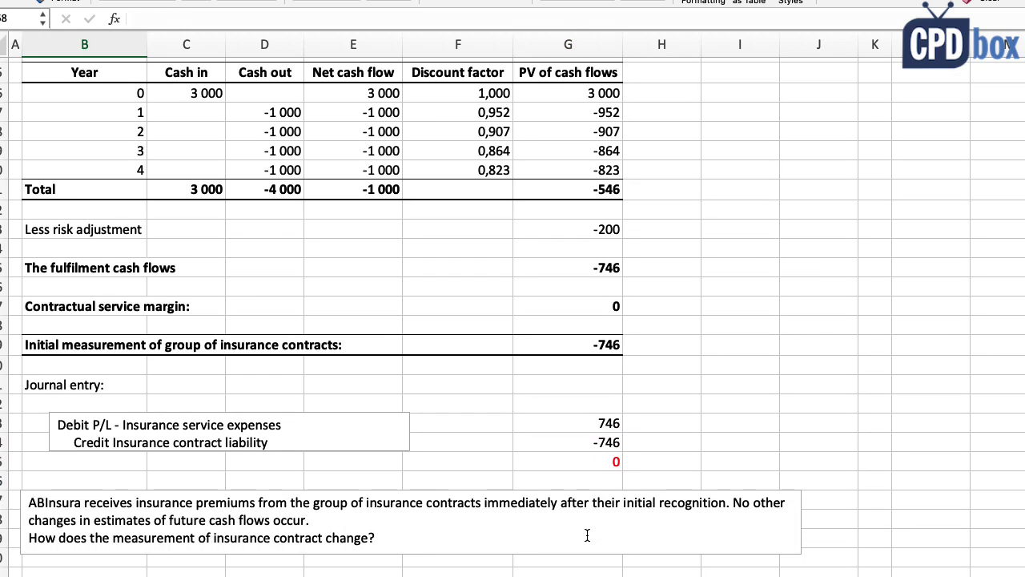
drag(29, 474, 196, 475)
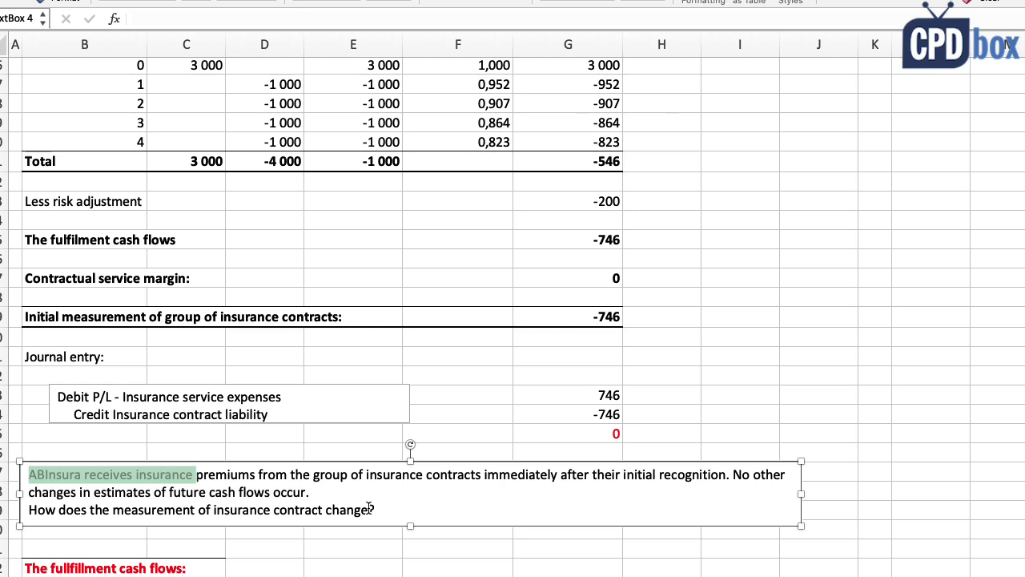
scroll(370, 509, down, 1)
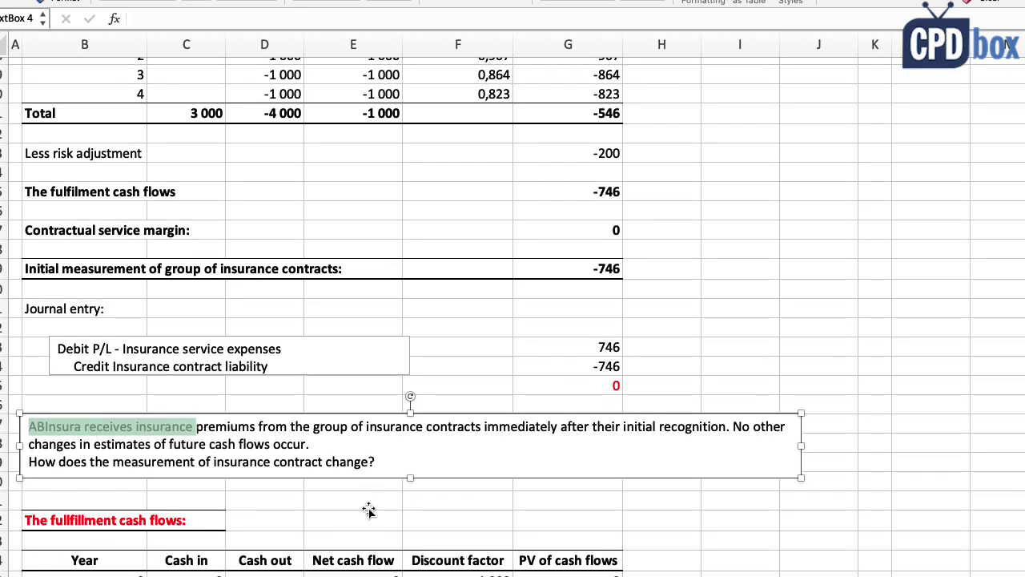
scroll(368, 509, down, 5)
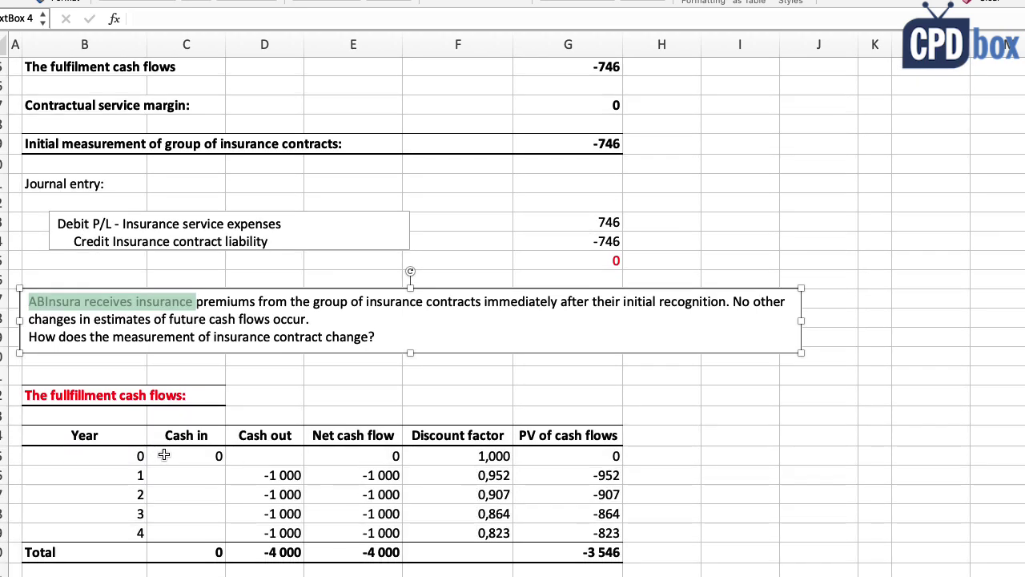
click(203, 450)
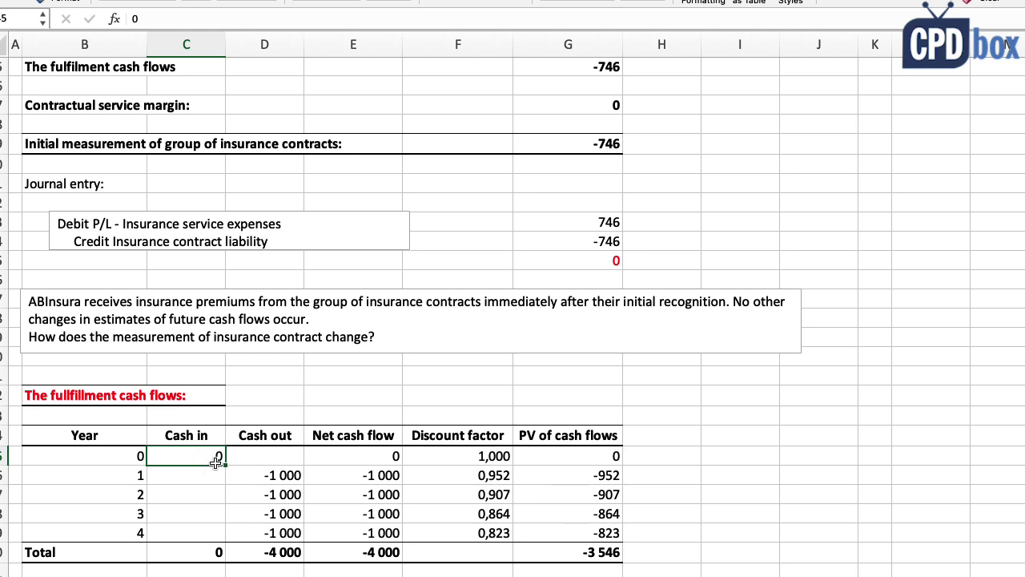
scroll(314, 485, down, 1)
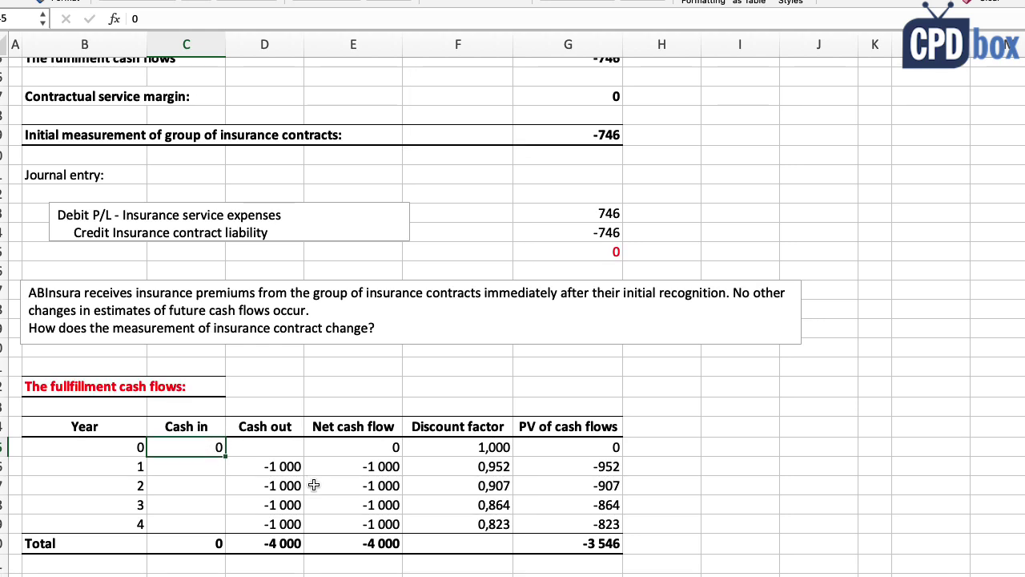
scroll(415, 470, down, 5)
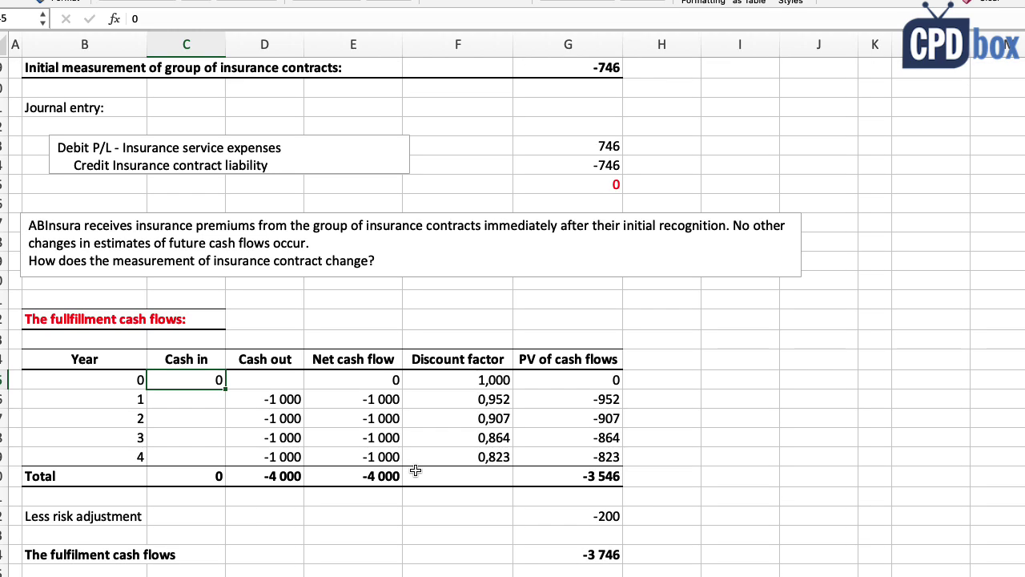
click(111, 480)
click(145, 519)
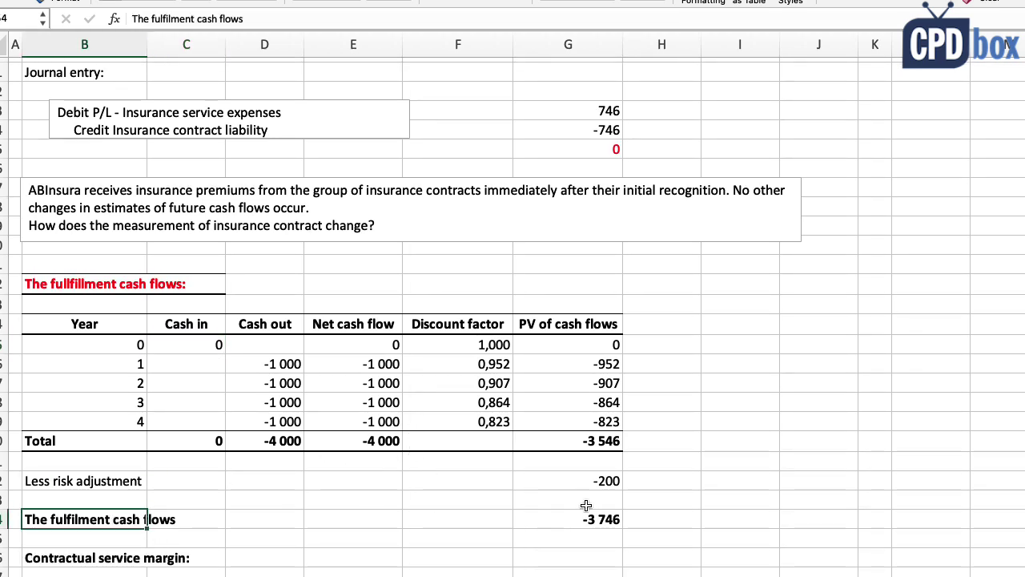
click(600, 522)
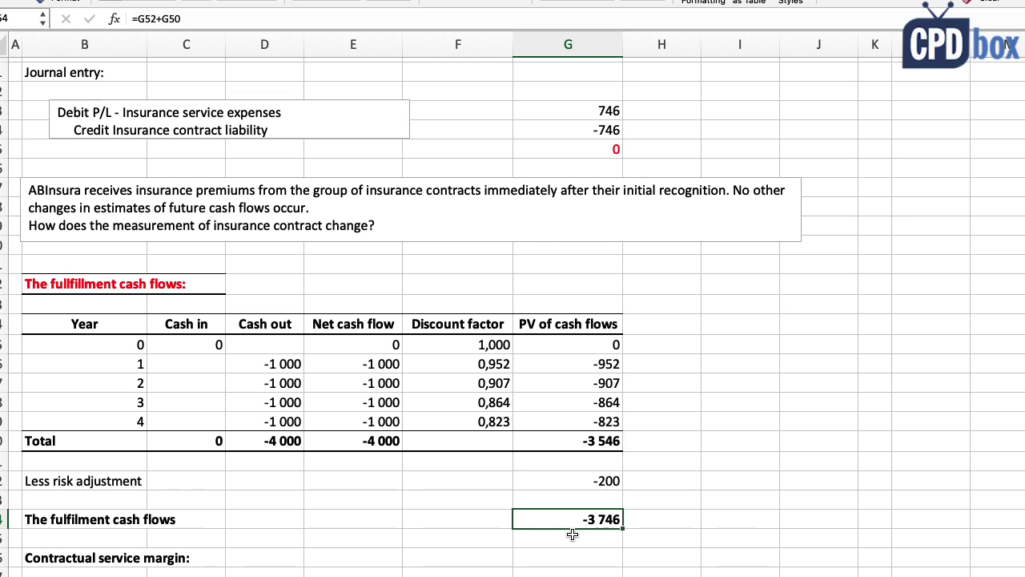
Set the contractual service margin after initial recognition to 0 below the second fulfilment cash flows
scroll(572, 533, down, 1)
scroll(572, 534, down, 1)
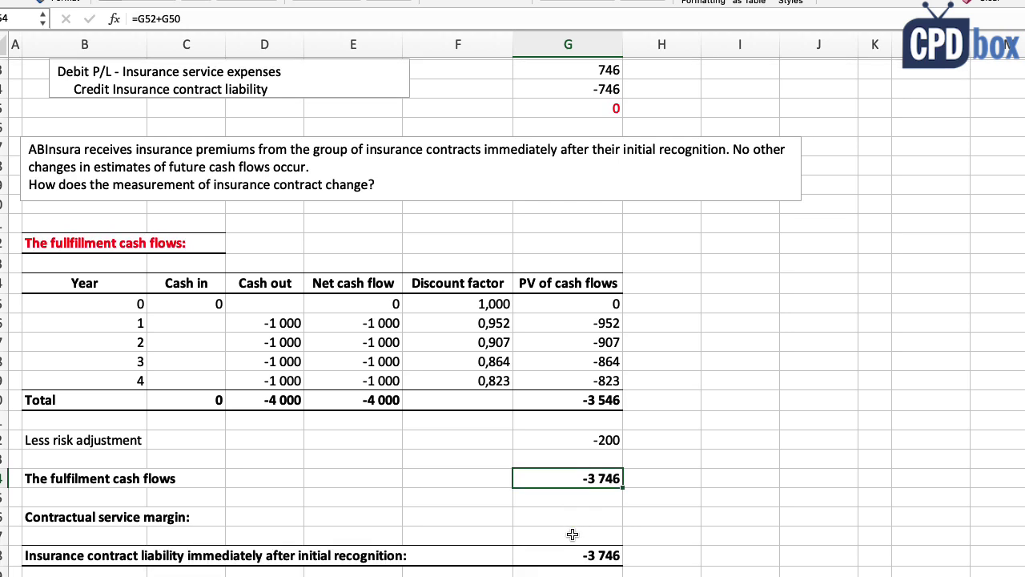
click(564, 522)
text(0)
key(Return)
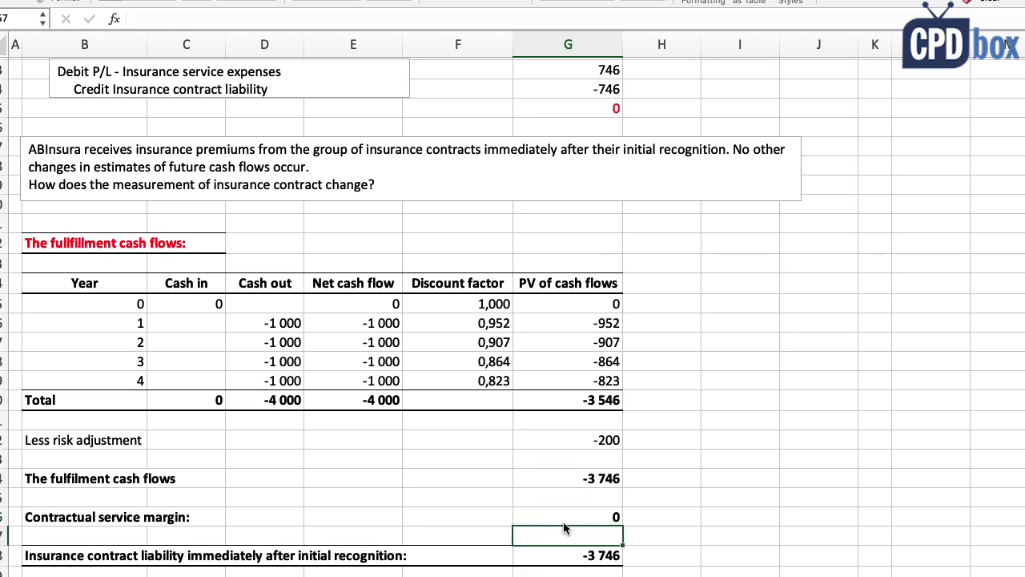
Examine the debit to bank accounts and the credit to insurance contract liability in the premium receipt journal entry
scroll(559, 513, down, 8)
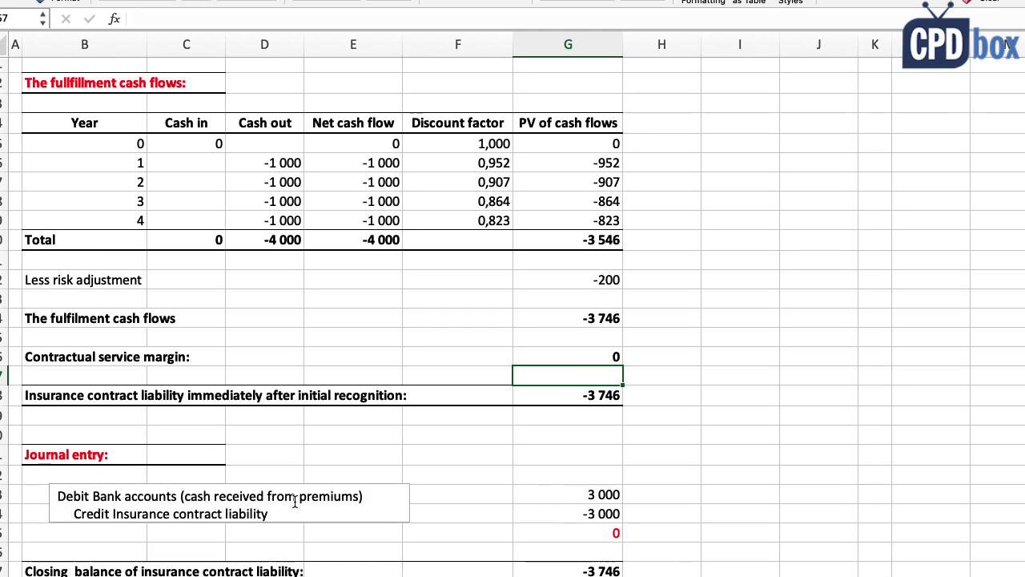
click(615, 495)
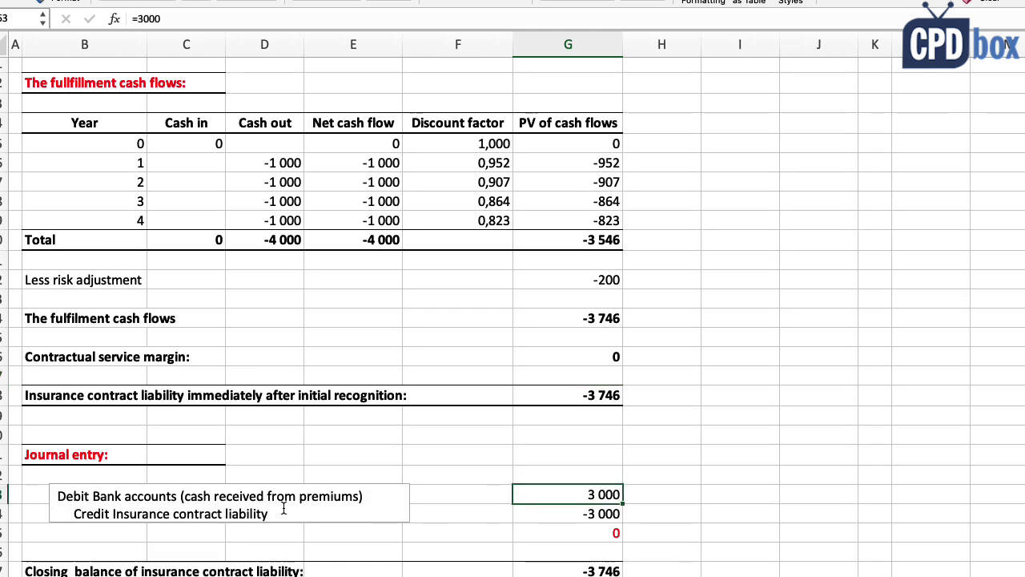
click(543, 513)
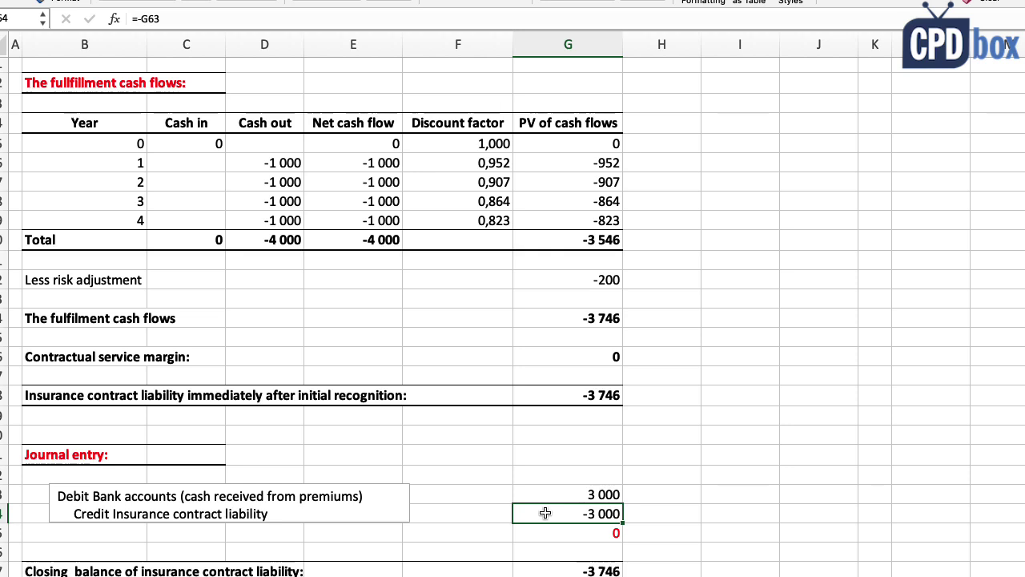
Compare the closing balance of insurance contract liability and its formula with the liability immediately after initial recognition
scroll(378, 485, down, 1)
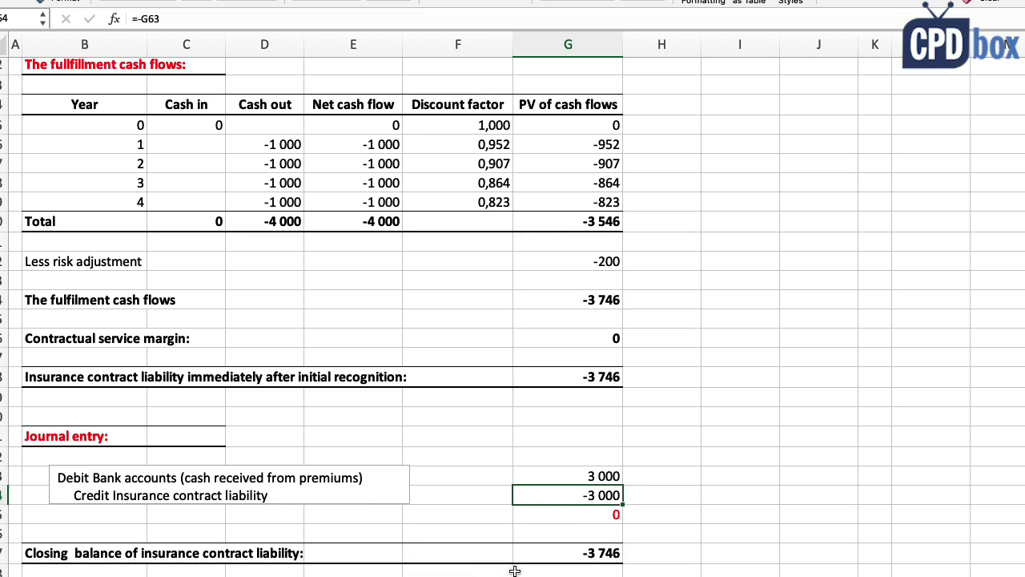
drag(96, 552, 560, 555)
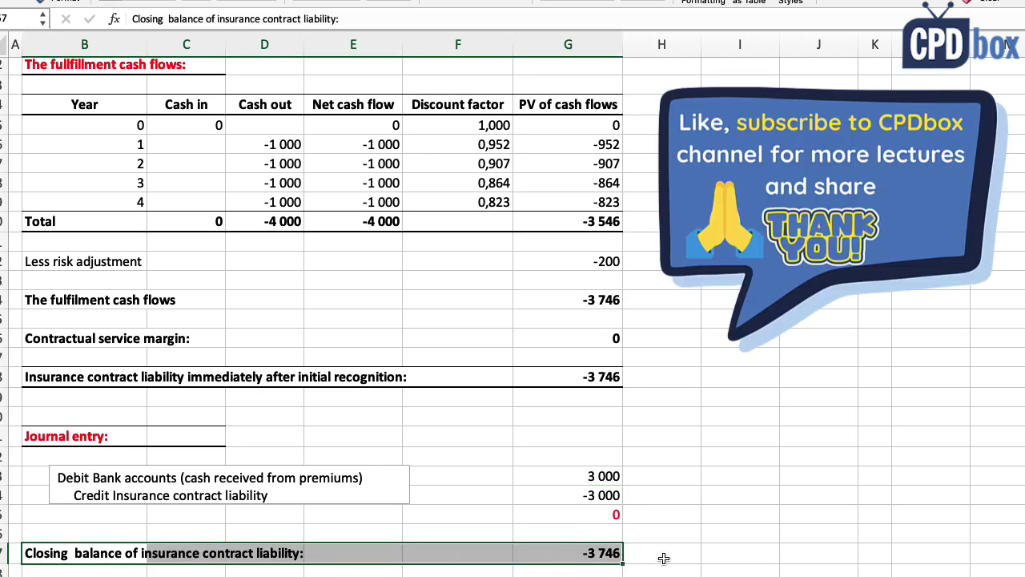
click(663, 558)
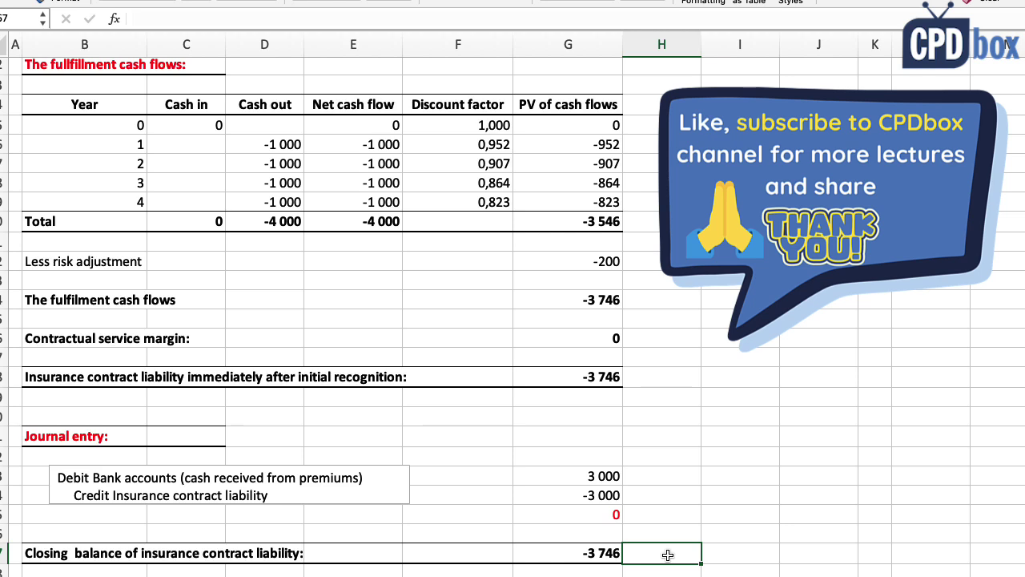
click(587, 374)
click(584, 552)
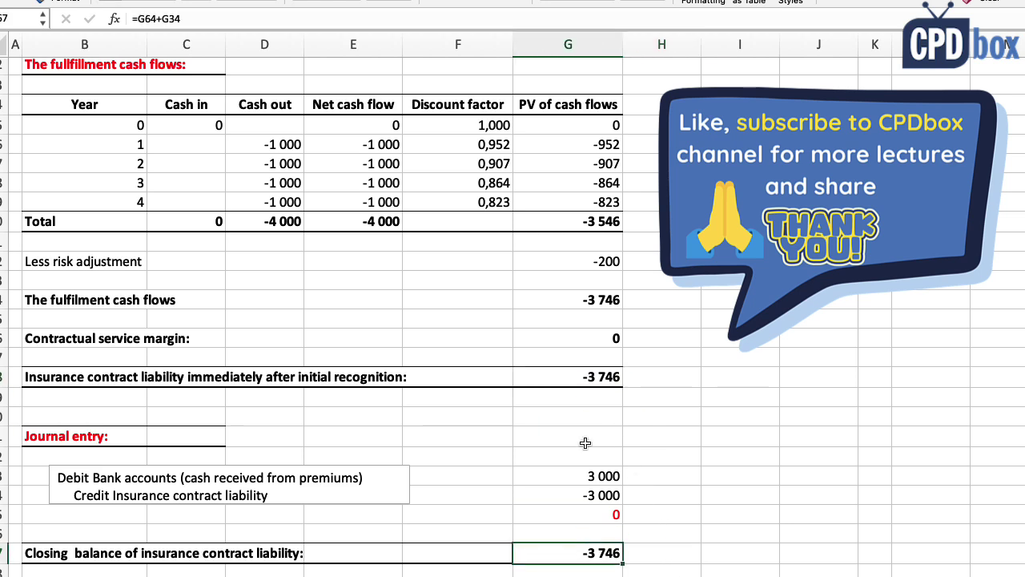